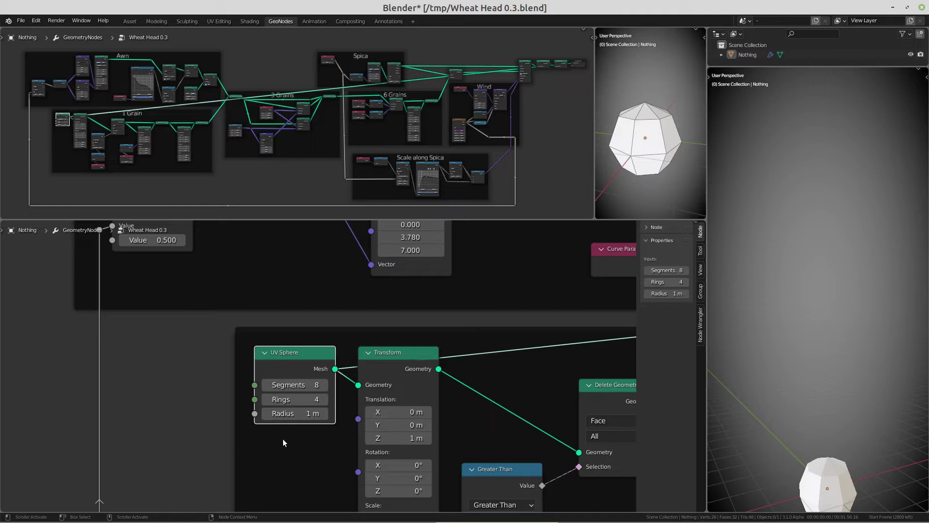
Play the wind animation and preview the grain stretched by Transform scale 0.430, 0.280, 1.000.
key(space)
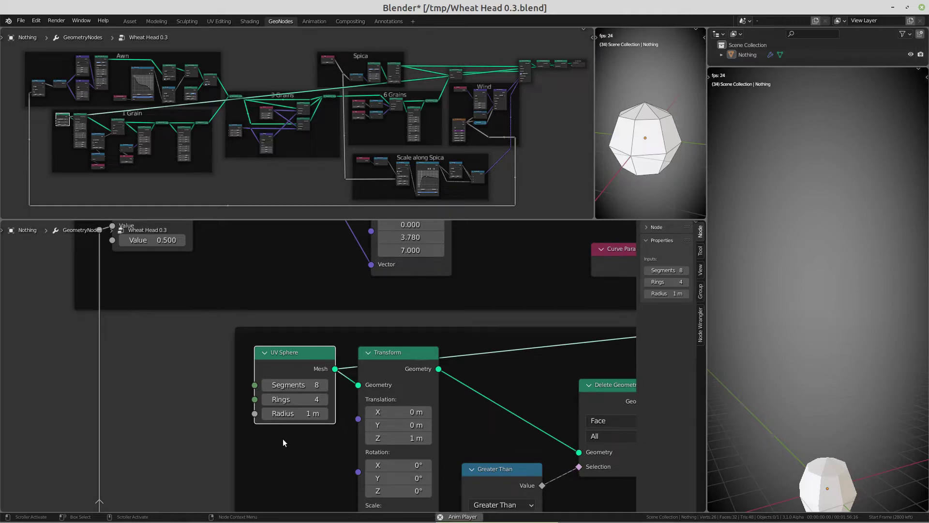
click(393, 368)
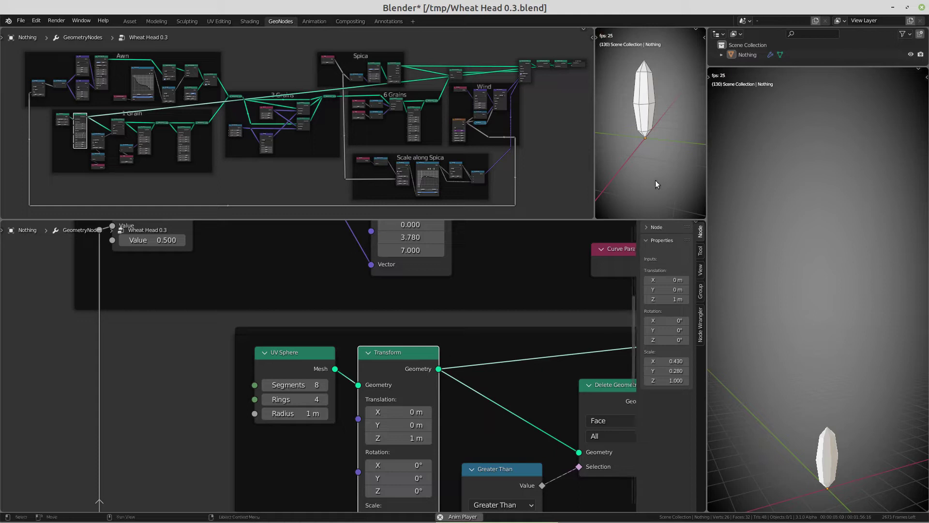
mouse_move(634, 153)
middle_down()
mouse_move(599, 154)
mouse_move(698, 156)
middle_up()
middle_drag(512, 420, 336, 310)
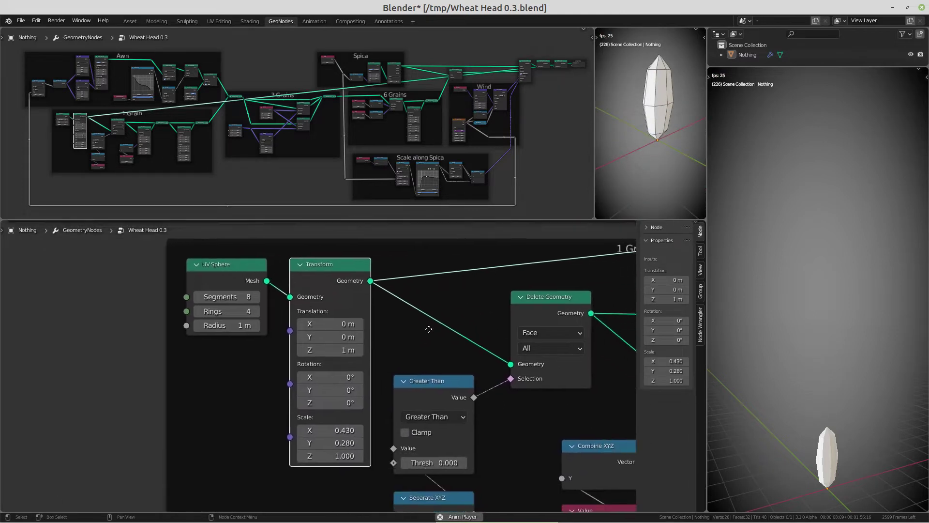
scroll(336, 310, down, 2)
scroll(335, 310, down, 1)
shift+scroll(335, 309, down, 1)
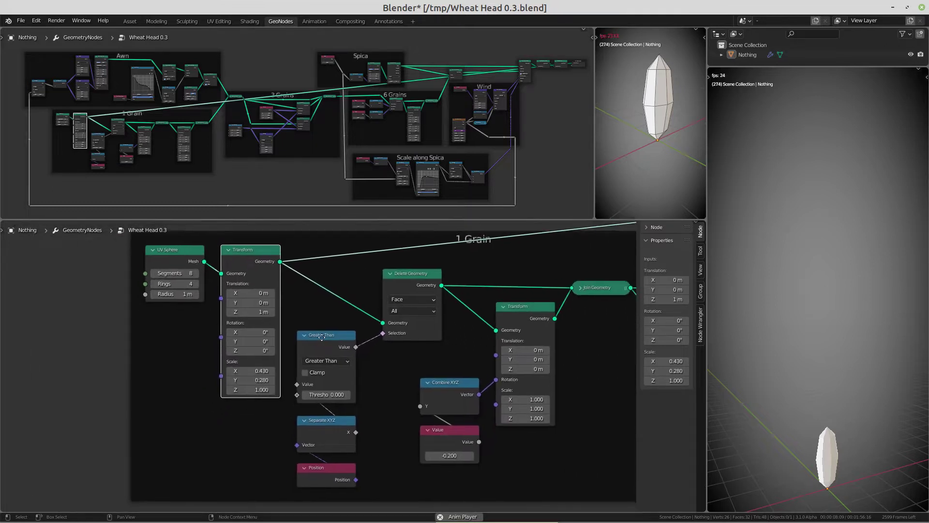
shift+scroll(323, 338, down, 1)
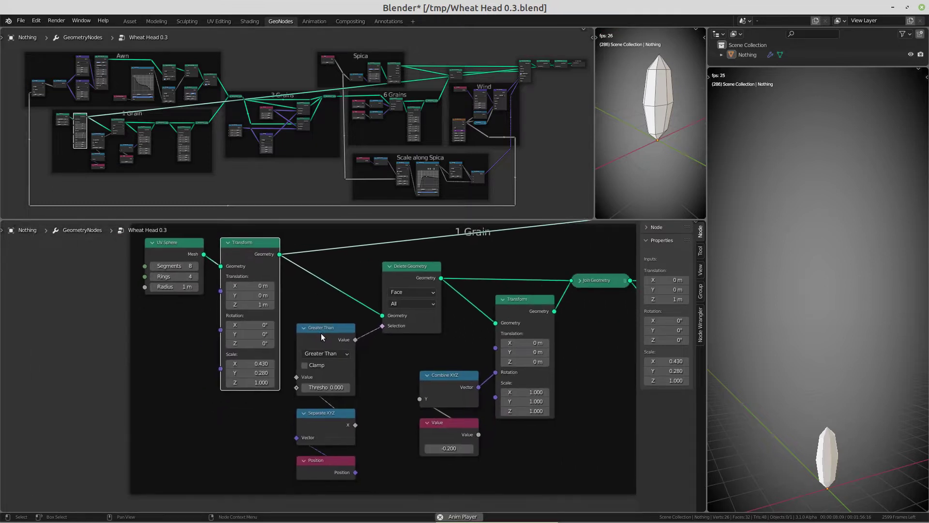
Preview the grain with lower faces deleted, test the Greater Than threshold, then the tilted Transform half.
ctrl+shift+click(414, 271)
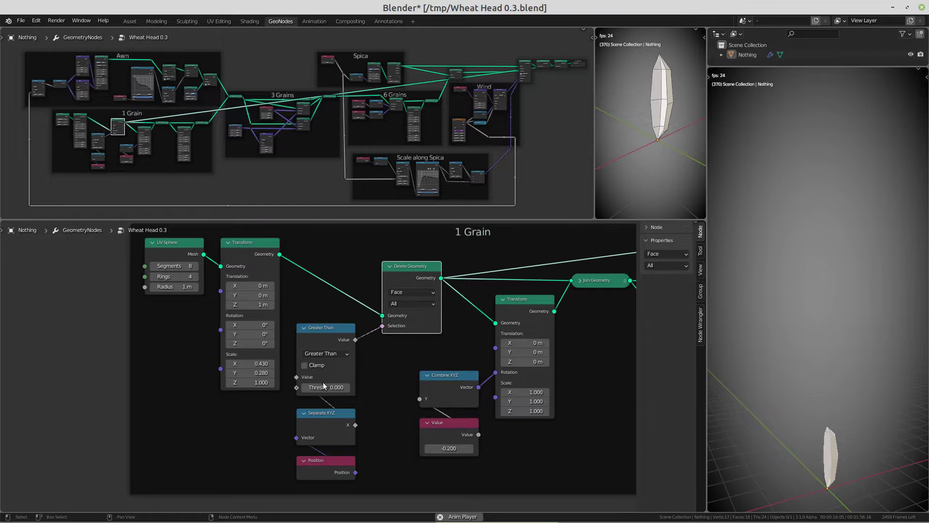
mouse_move(326, 388)
mouse_down()
mouse_move(360, 388)
mouse_move(291, 387)
mouse_move(336, 387)
mouse_up()
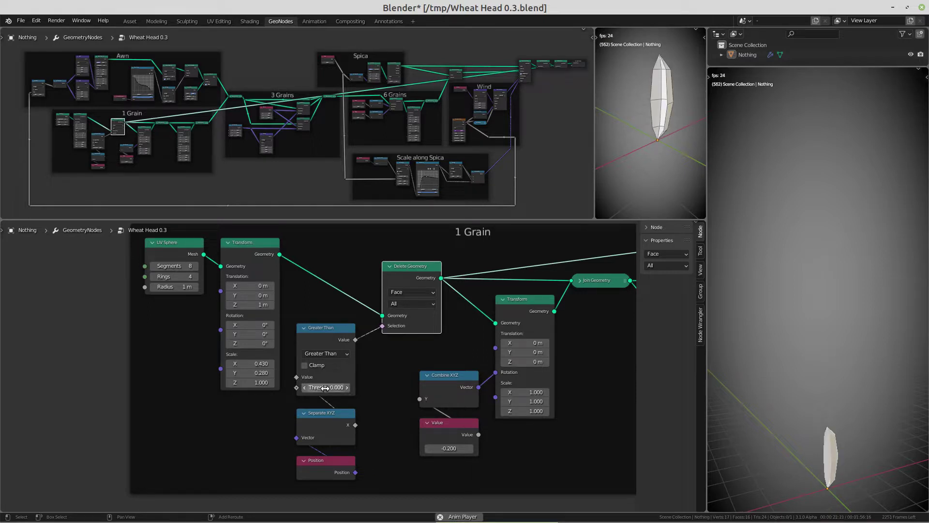
middle_drag(374, 398, 269, 384)
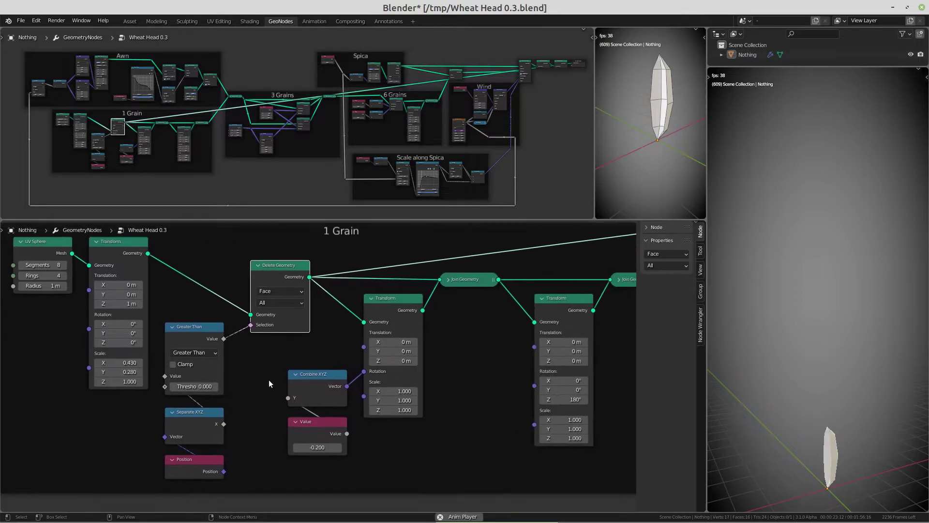
click(383, 315)
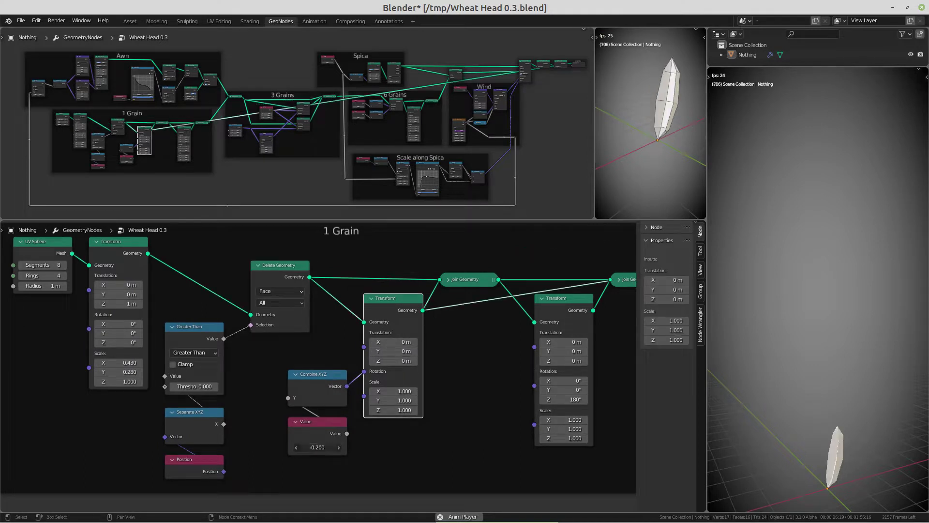
Test the Value node's effect on grain tilt and preview the two joined grain halves.
mouse_move(318, 447)
mouse_down()
mouse_move(339, 447)
mouse_move(320, 446)
mouse_up()
ctrl+shift+click(462, 281)
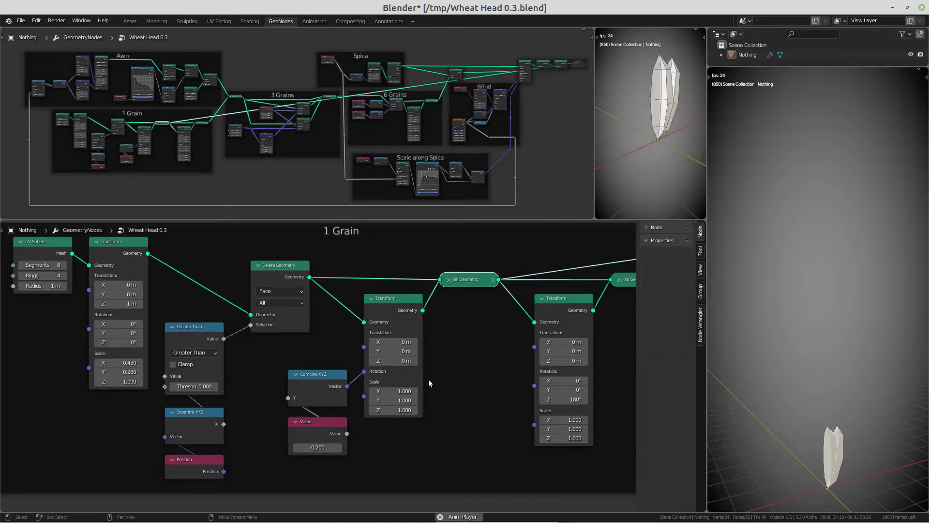
middle_drag(429, 383, 373, 376)
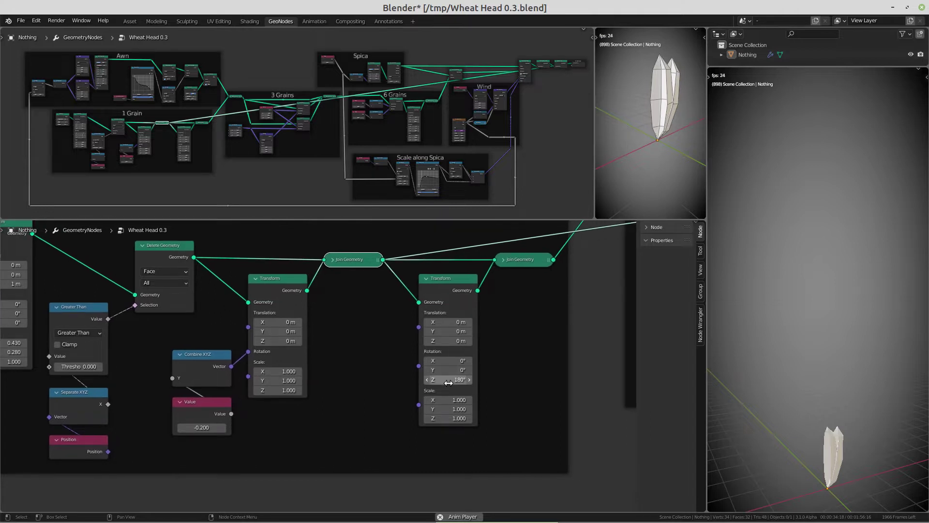
drag(446, 381, 446, 381)
Preview the 180°-rotated grain copy, try its Z rotation, and view the merged grain cluster.
ctrl+shift+click(450, 281)
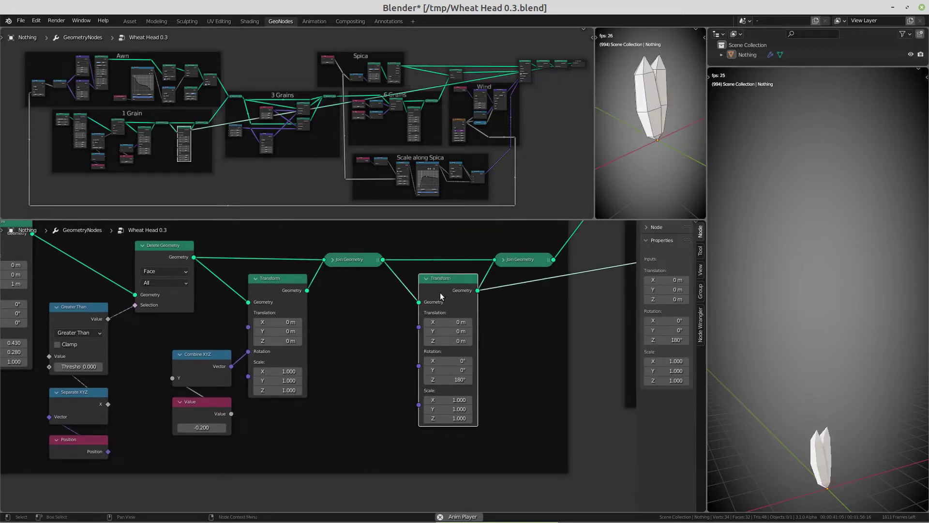
drag(447, 381, 447, 380)
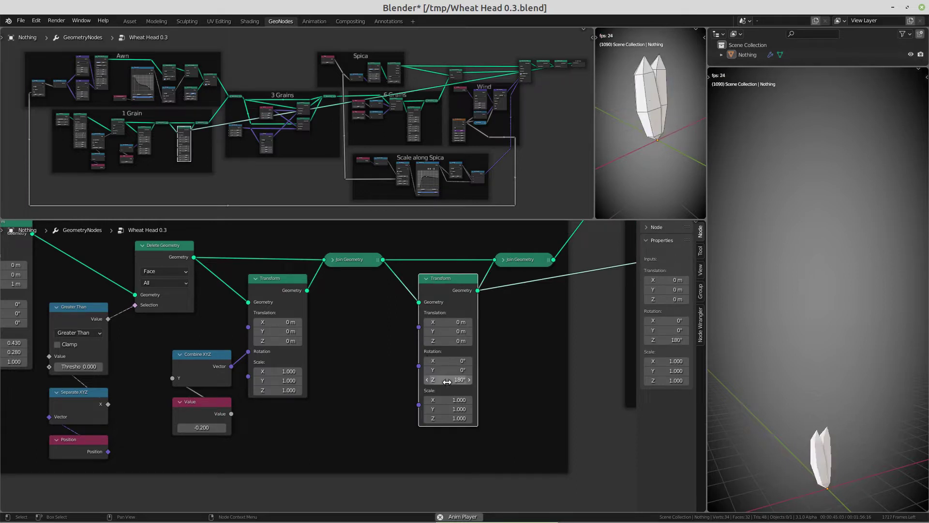
ctrl+shift+click(524, 265)
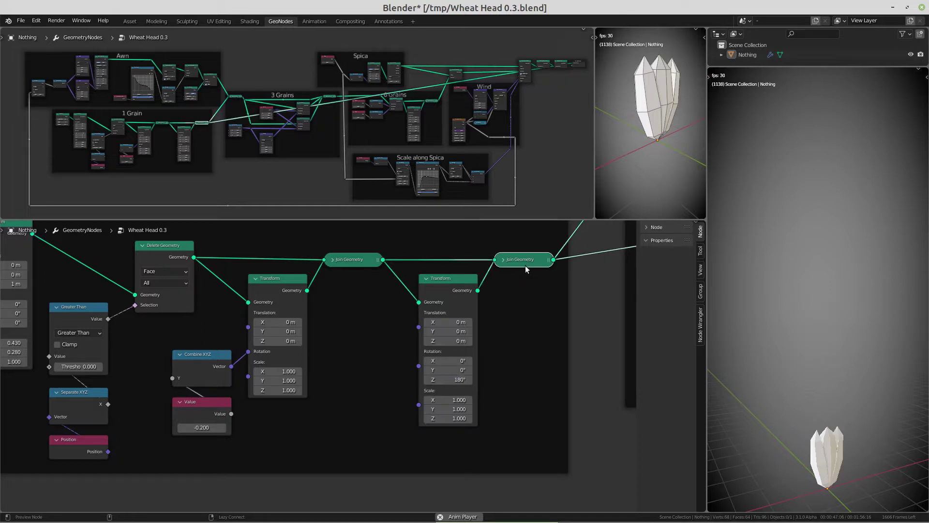
mouse_move(649, 164)
middle_down()
mouse_move(682, 162)
mouse_move(681, 154)
mouse_move(622, 165)
middle_up()
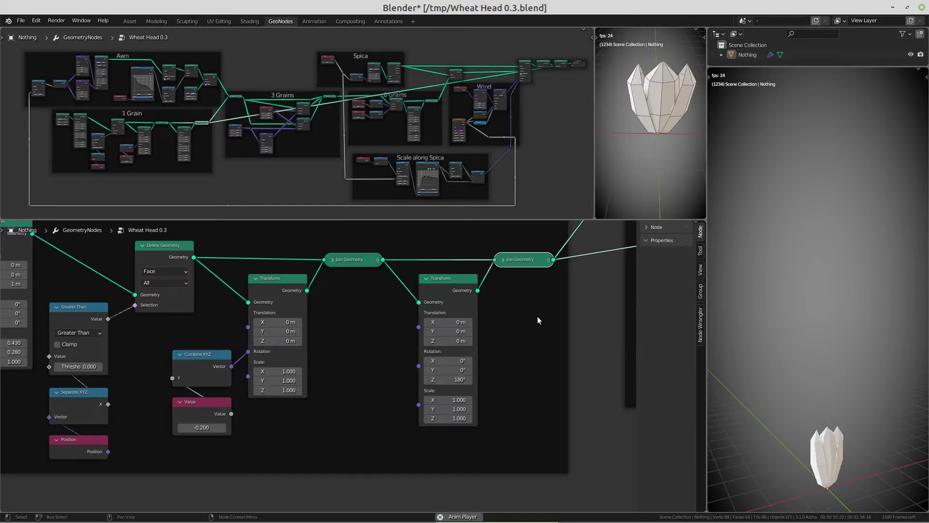
Preview the Awn frame's Bezier Segment curve alone (Resolution 10, start Z 1.89 m).
middle_drag(461, 337, 507, 417)
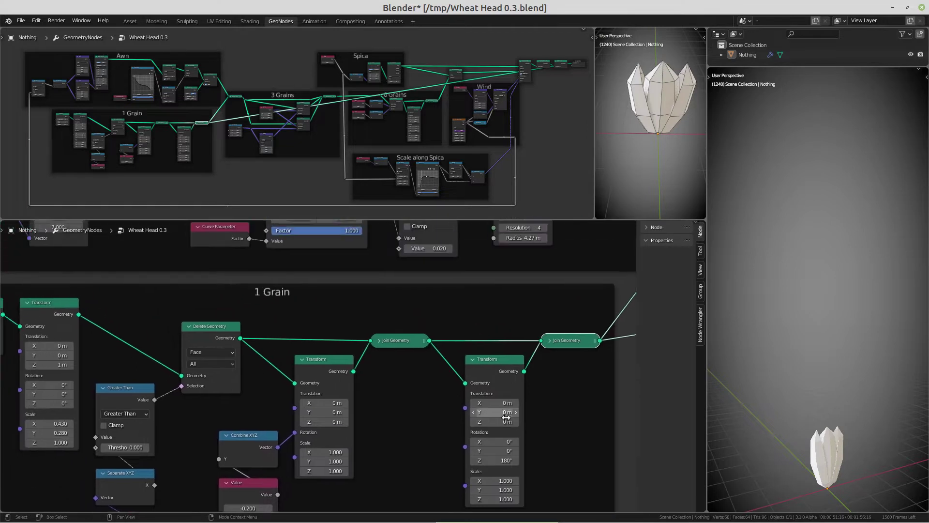
scroll(507, 418, down, 1)
scroll(380, 371, down, 2)
scroll(379, 371, down, 1)
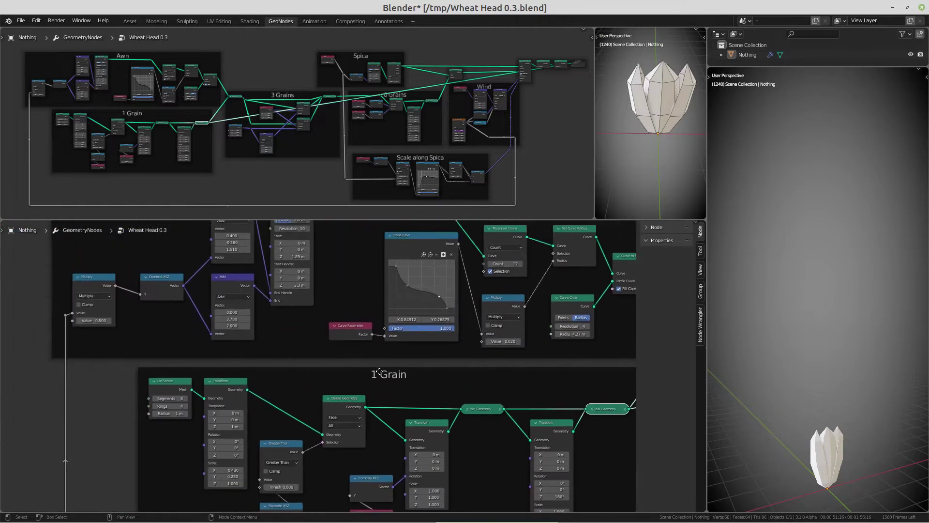
mouse_move(379, 371)
middle_down()
mouse_move(524, 405)
mouse_move(453, 391)
middle_up()
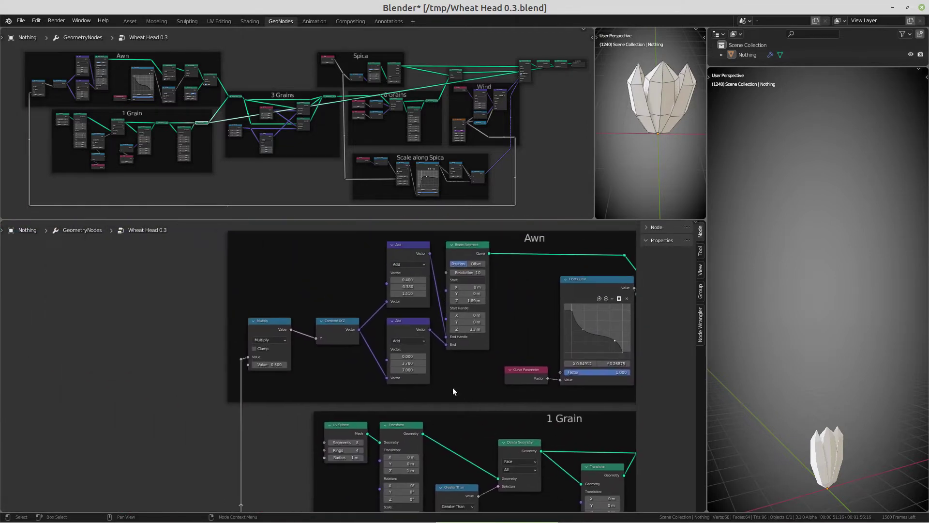
ctrl+shift+click(468, 247)
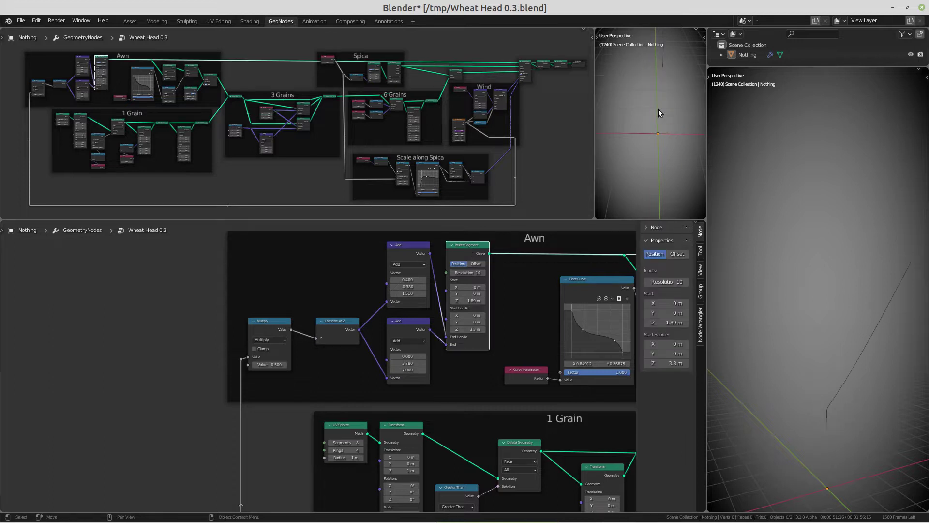
mouse_move(659, 109)
middle_down()
mouse_move(657, 95)
mouse_move(617, 148)
mouse_move(671, 124)
middle_up()
middle_drag(529, 269, 243, 264)
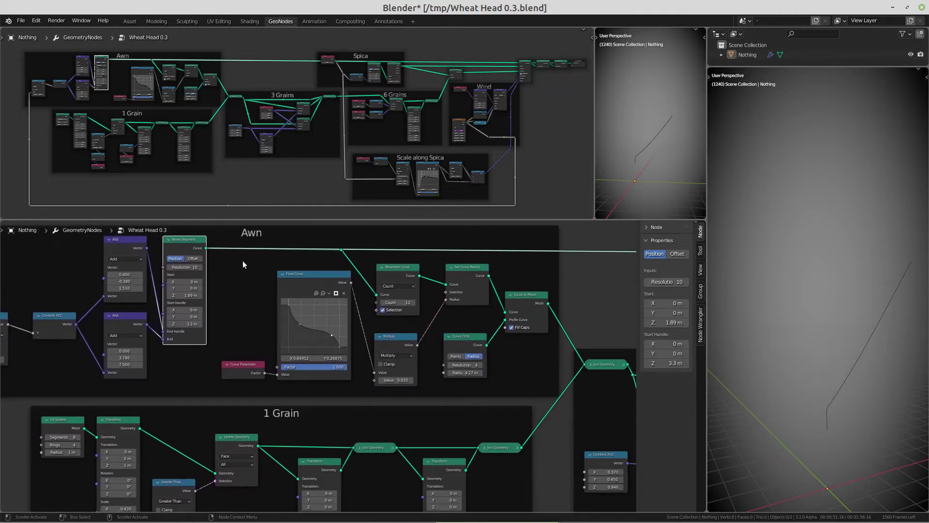
Inspect Resample Curve's Count and preview the awn meshed into a tube by Curve to Mesh.
click(396, 272)
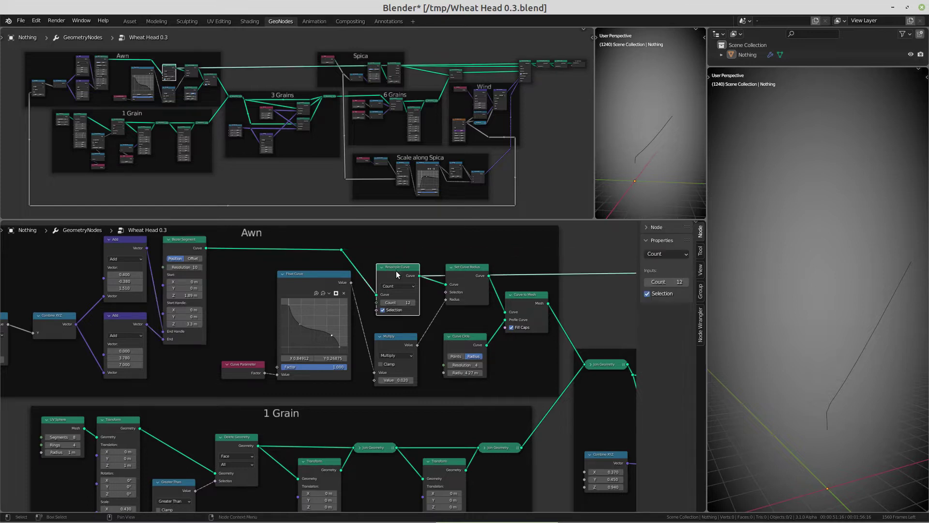
click(465, 270)
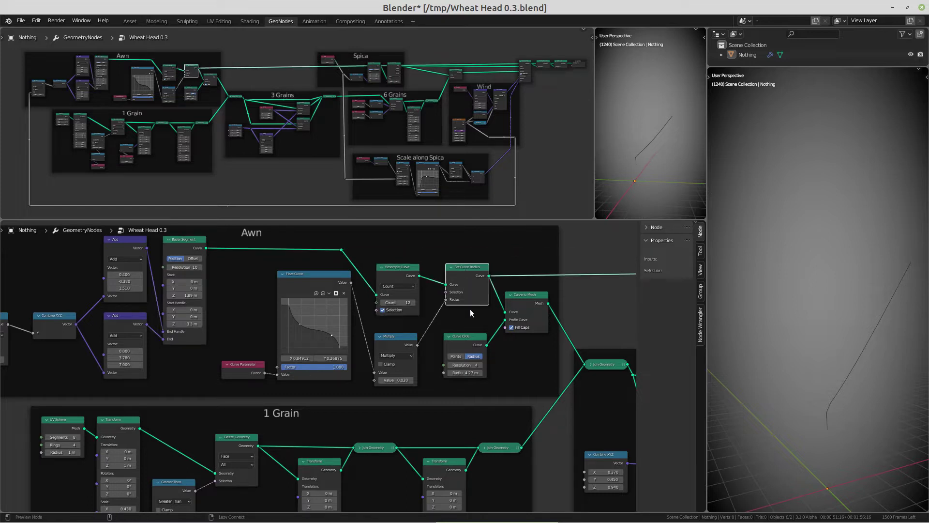
ctrl+shift+click(530, 301)
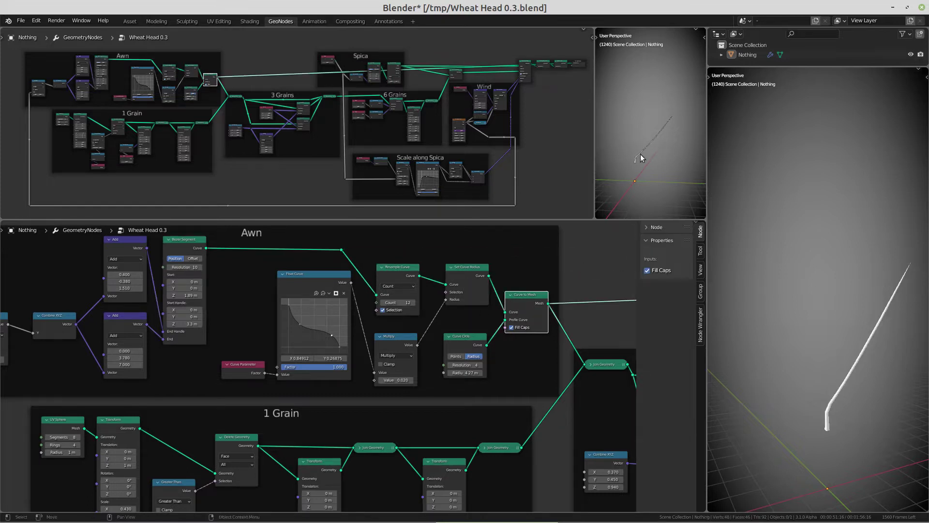
mouse_move(646, 131)
middle_down()
mouse_move(637, 127)
mouse_move(684, 113)
middle_up()
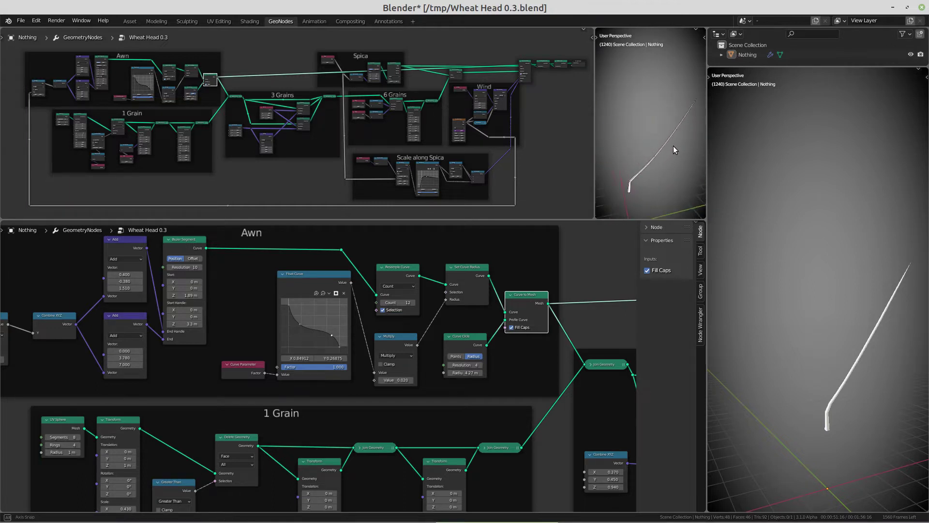
Preview the grain joined with its awn tube, then pan to the 3 Grains frame.
scroll(538, 303, down, 3)
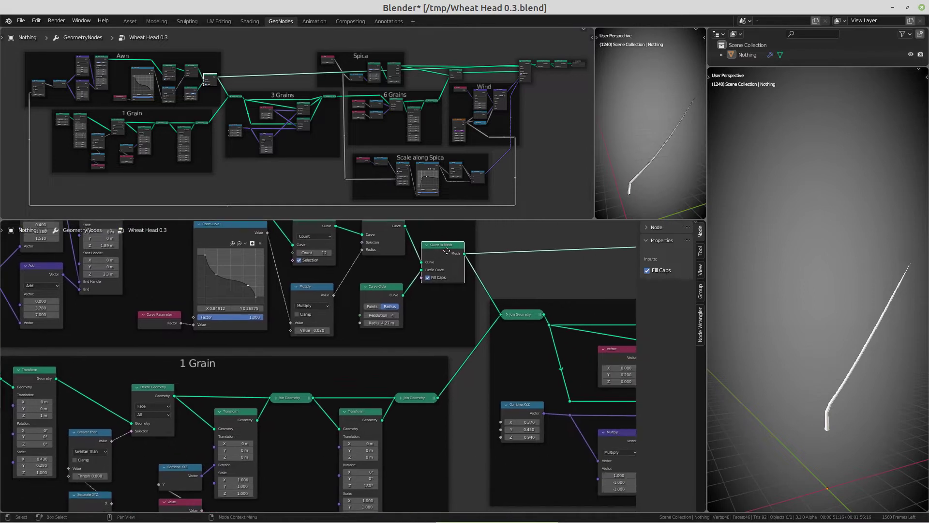
scroll(528, 307, right, 4)
ctrl+shift+click(519, 315)
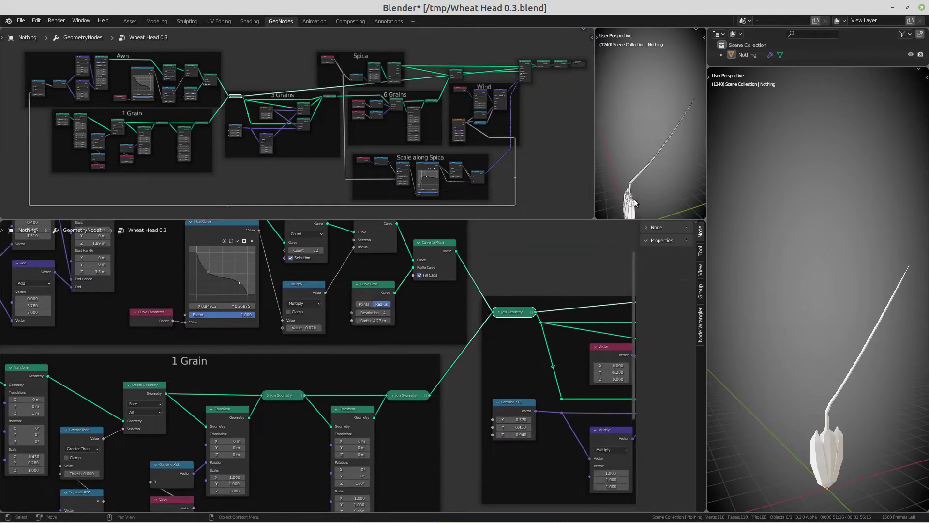
mouse_move(615, 172)
middle_down()
mouse_move(670, 128)
mouse_move(638, 136)
mouse_move(635, 156)
middle_up()
middle_drag(514, 314, 278, 298)
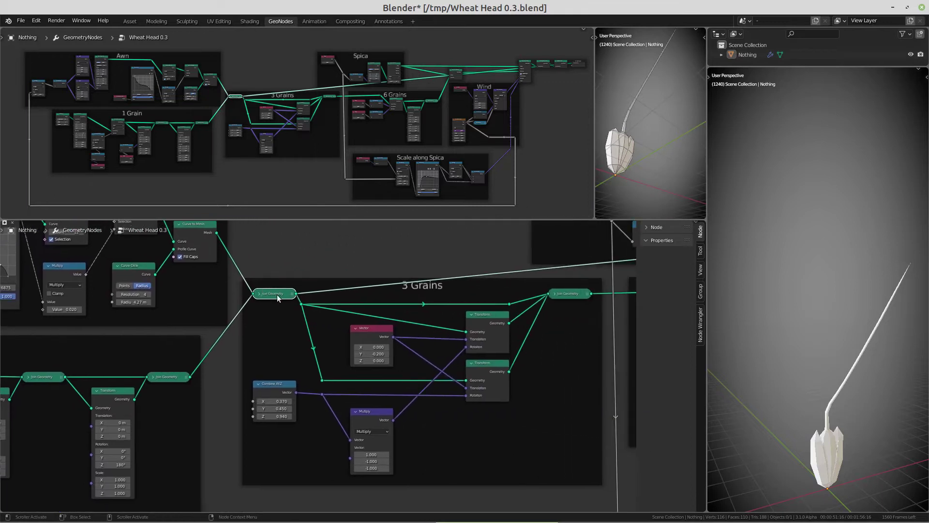
Preview both Transform copies and the joined three-grain cluster, then pan to the 6 Grains frame.
ctrl+shift+click(481, 318)
ctrl+shift+click(491, 373)
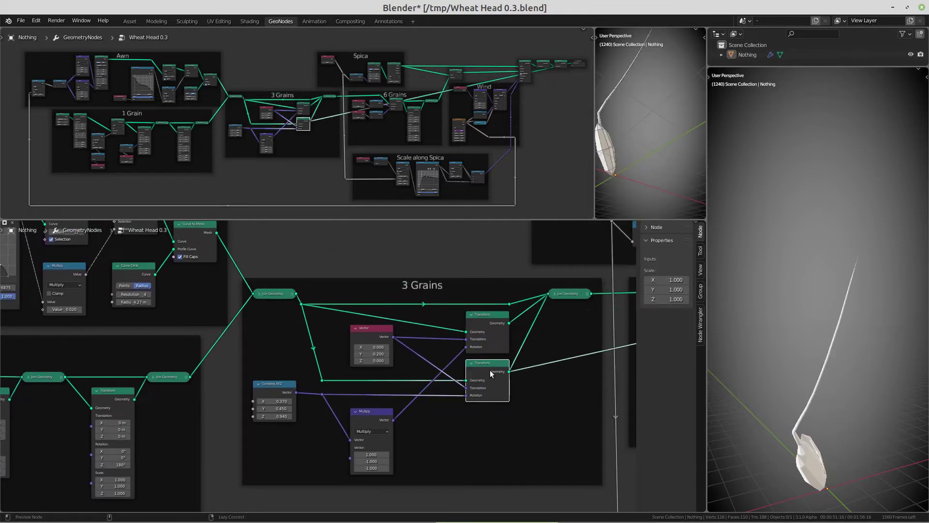
ctrl+shift+click(568, 296)
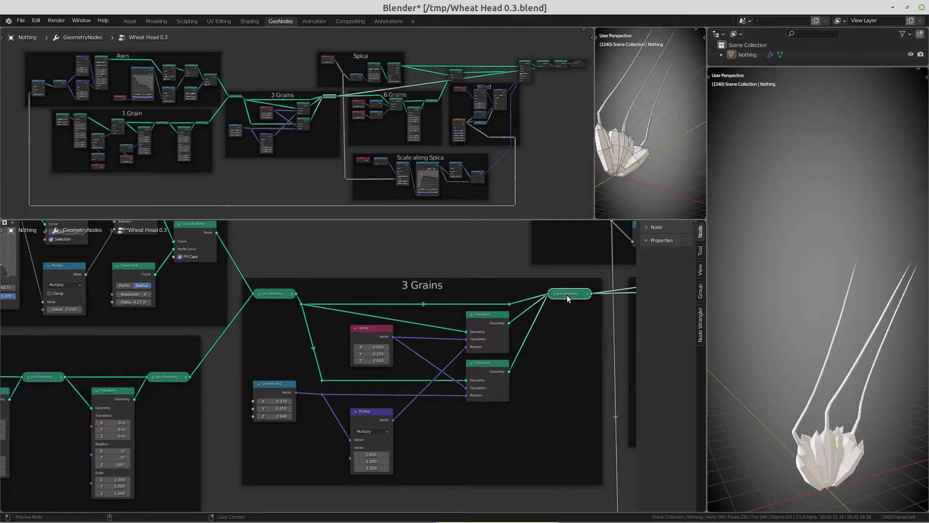
mouse_move(699, 191)
middle_down()
mouse_move(638, 193)
mouse_move(618, 42)
mouse_move(622, 50)
middle_up()
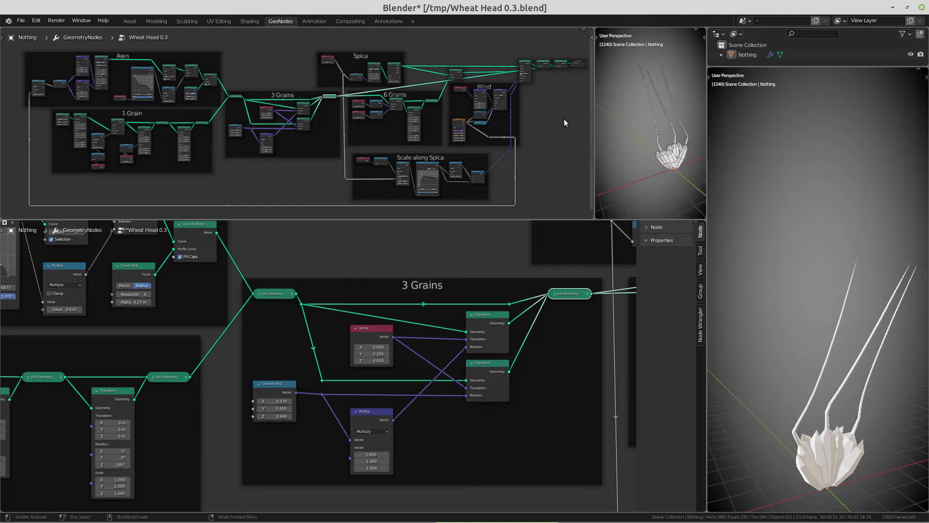
mouse_move(524, 321)
middle_down()
mouse_move(374, 344)
mouse_move(210, 316)
middle_up()
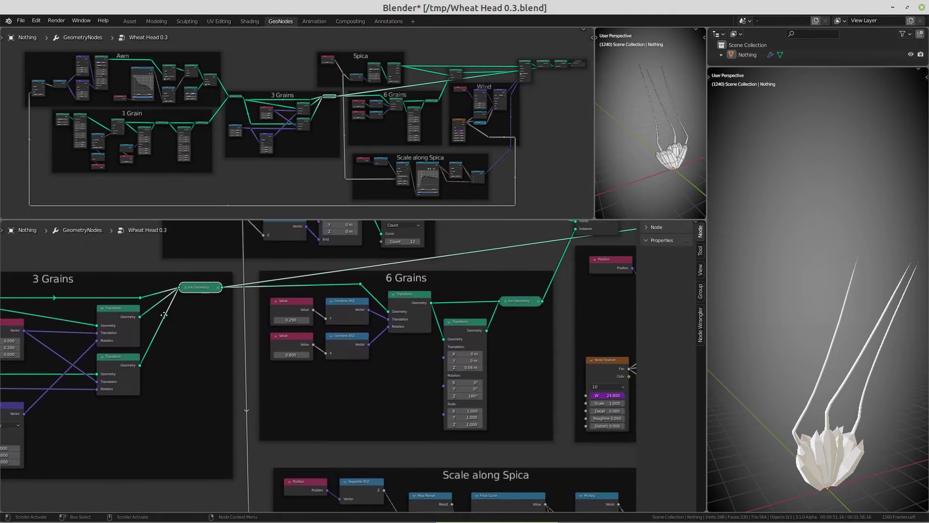
Preview both 6 Grains Transforms and the joined cluster, the copy rotated 180° and raised 0.56 m.
ctrl+shift+click(411, 299)
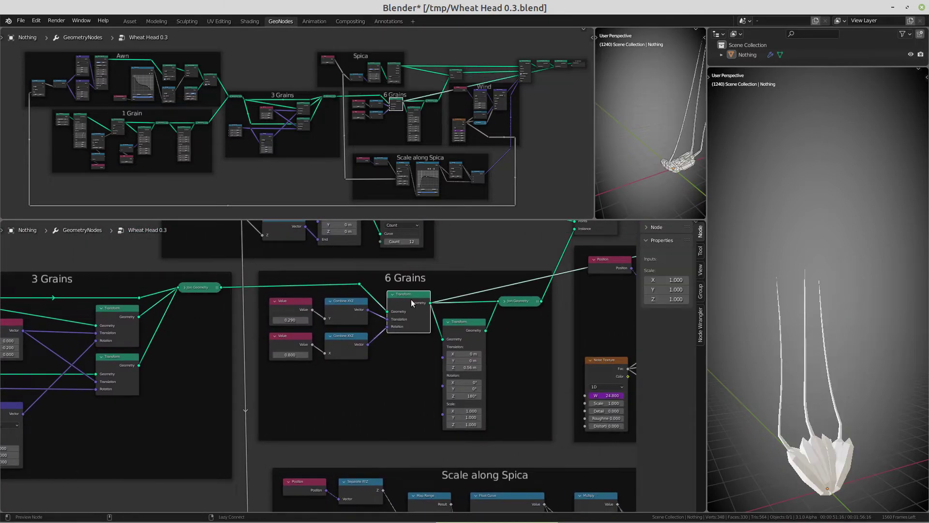
ctrl+shift+click(467, 327)
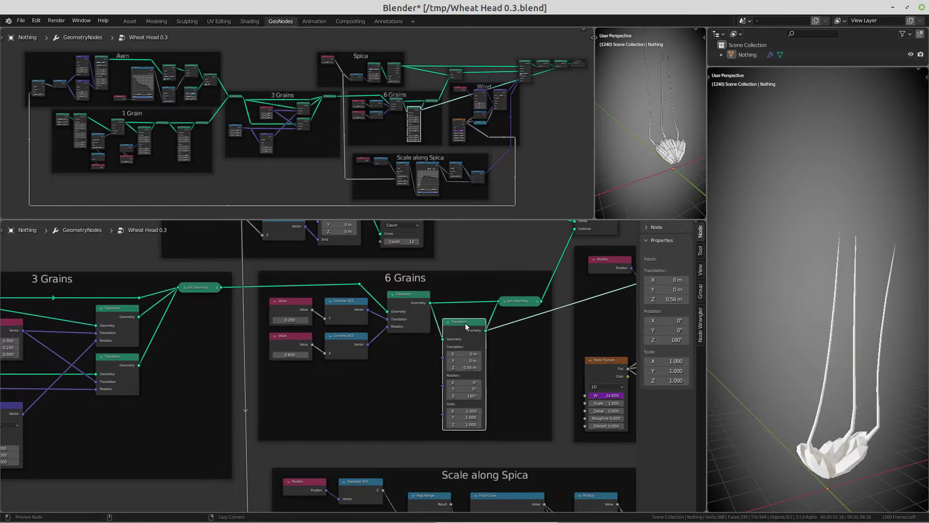
ctrl+shift+click(519, 302)
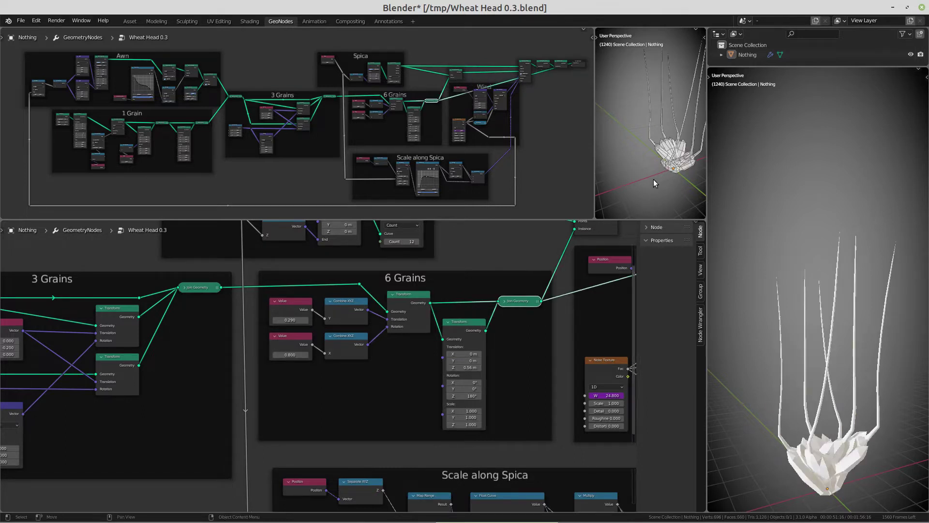
mouse_move(653, 179)
middle_down()
mouse_move(626, 159)
mouse_move(698, 139)
mouse_move(696, 121)
mouse_move(625, 122)
mouse_move(703, 147)
mouse_move(692, 169)
middle_up()
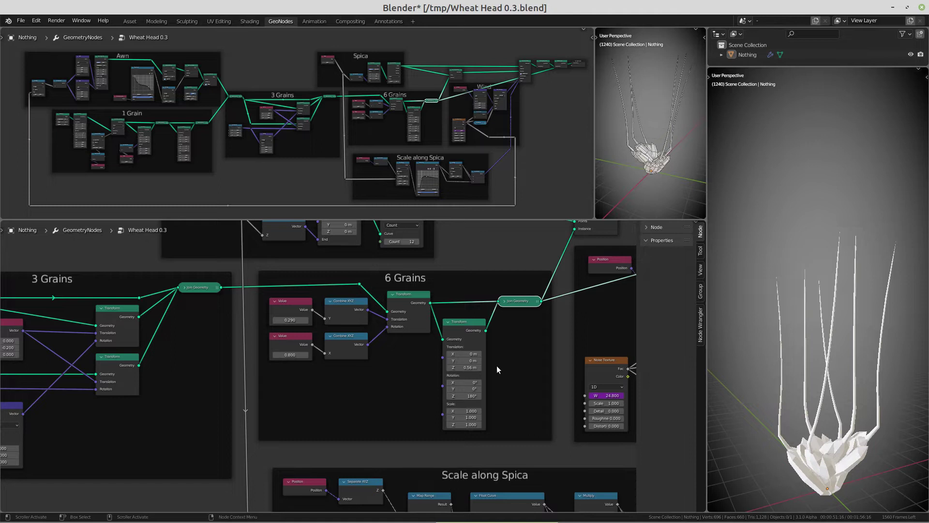
Preview the Spica's vertical Curve Line, its 12 points, then six-grain clusters instanced on them.
middle_drag(496, 365, 577, 457)
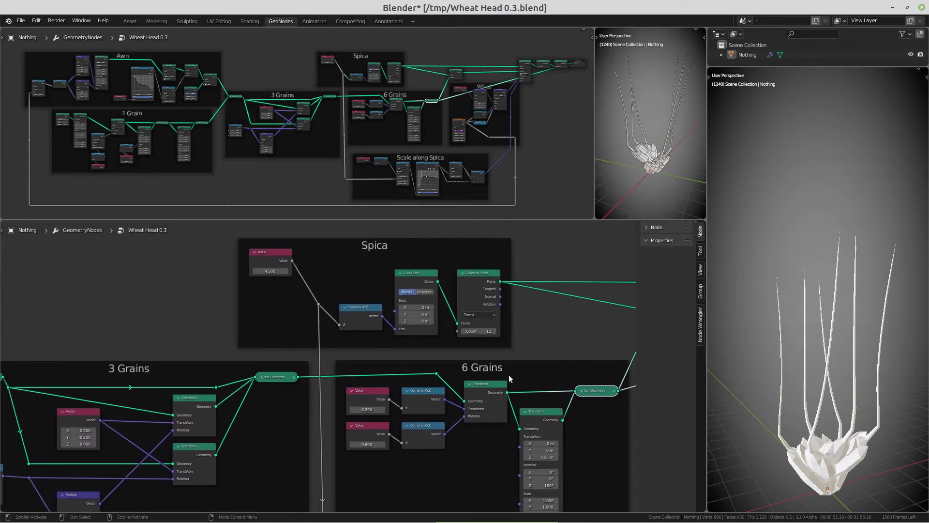
ctrl+shift+click(414, 276)
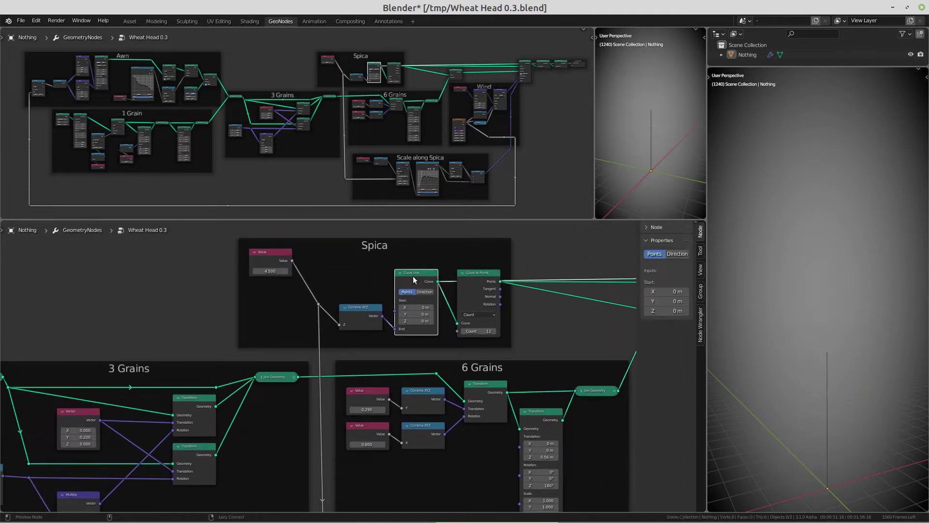
ctrl+shift+click(476, 285)
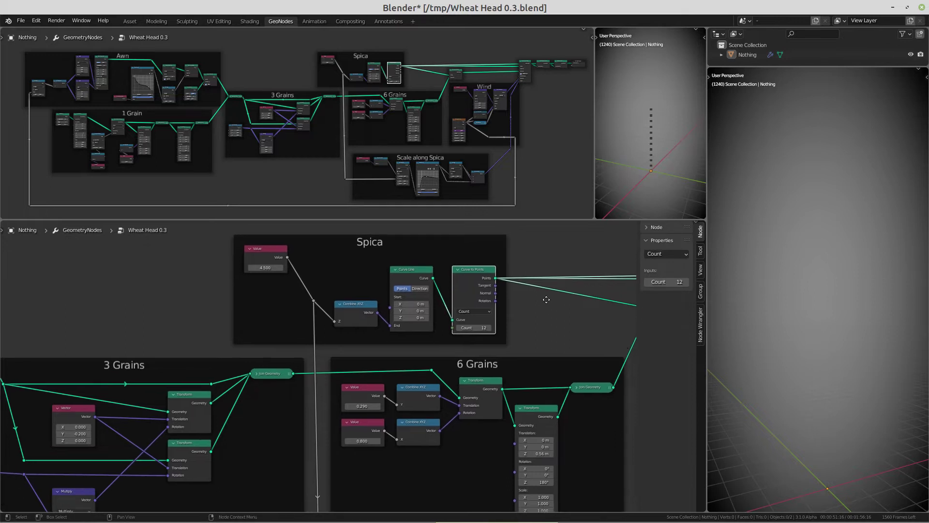
middle_drag(542, 298, 290, 276)
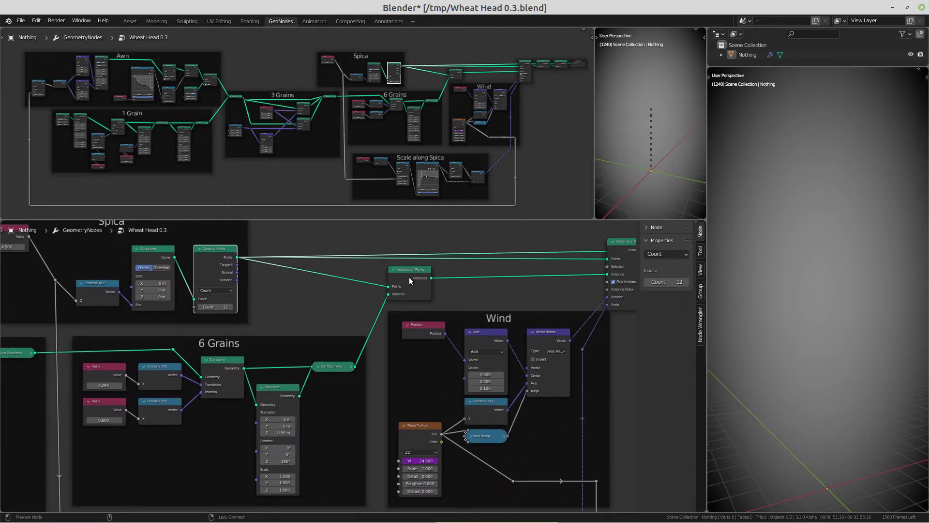
ctrl+shift+click(409, 278)
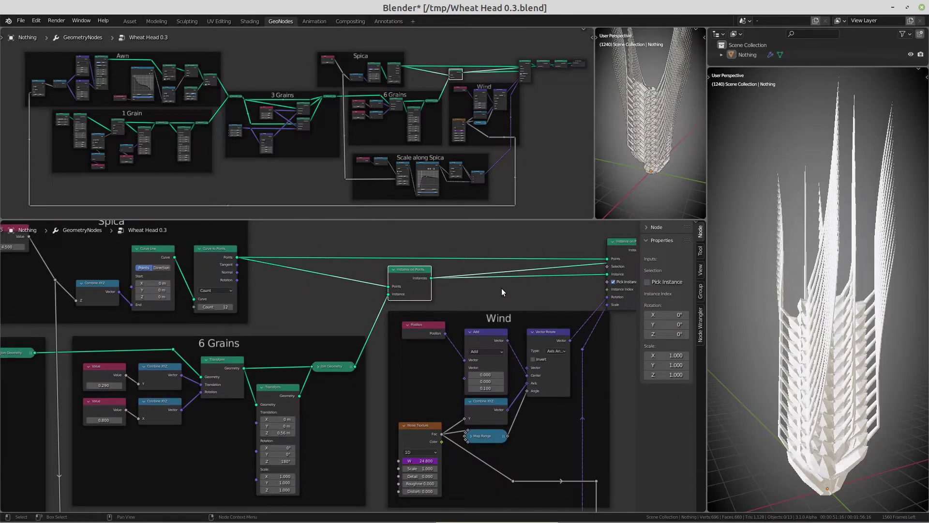
Preview the final Instance on Points wheat head, toggling Pick Instance off and back on.
middle_drag(488, 288, 358, 288)
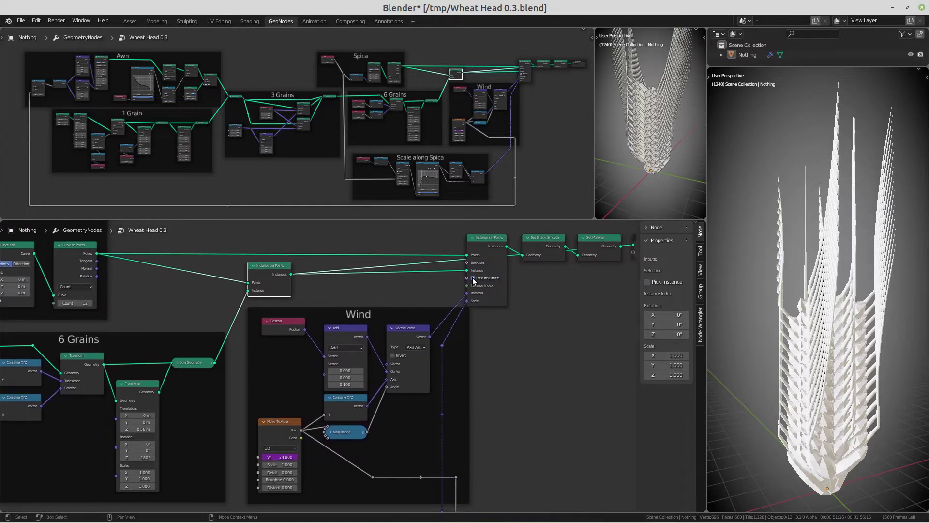
ctrl+shift+click(485, 247)
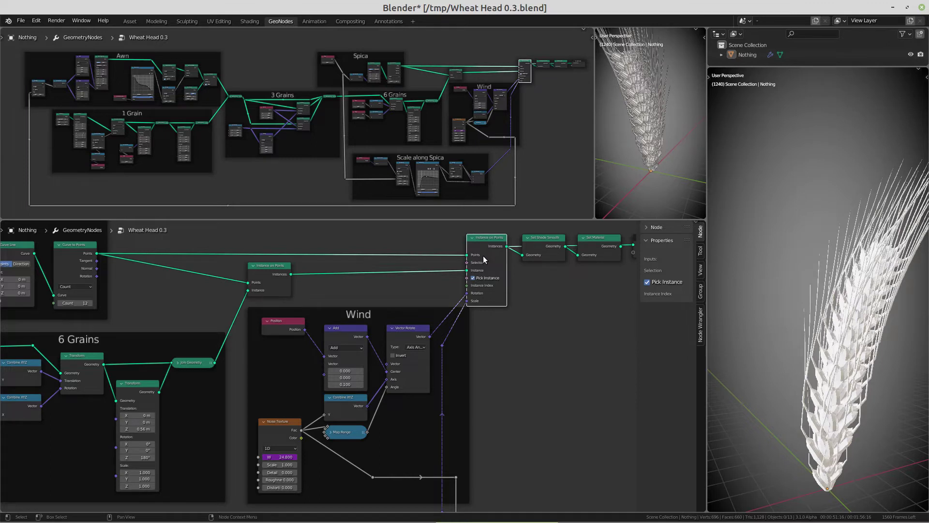
click(473, 277)
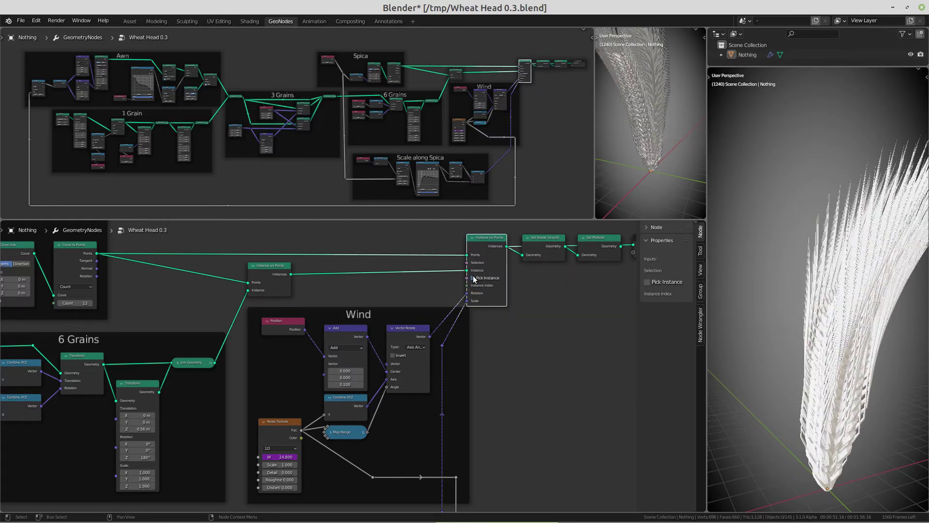
click(473, 277)
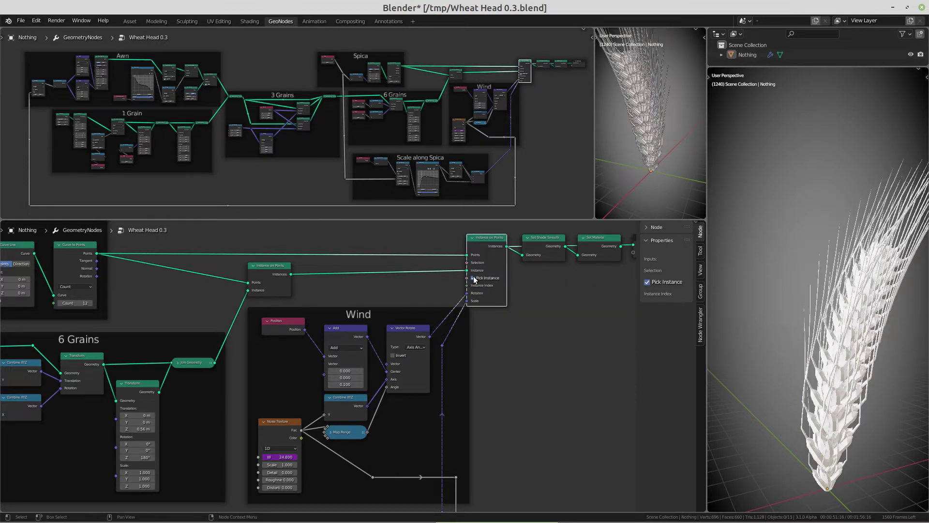
Try the Scale along Spica Multiply at 0.870 and 0.560, then select Wind's Noise Texture (W 24.800).
mouse_move(494, 361)
middle_down()
mouse_move(20, 479)
mouse_move(24, 458)
middle_up()
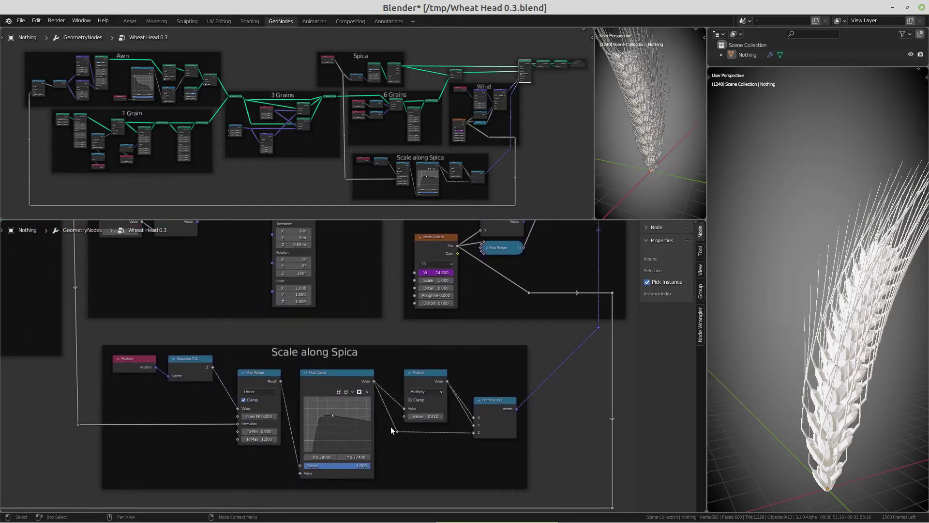
mouse_move(426, 416)
mouse_down()
mouse_move(465, 417)
mouse_move(422, 417)
mouse_up()
middle_drag(419, 422, 346, 470)
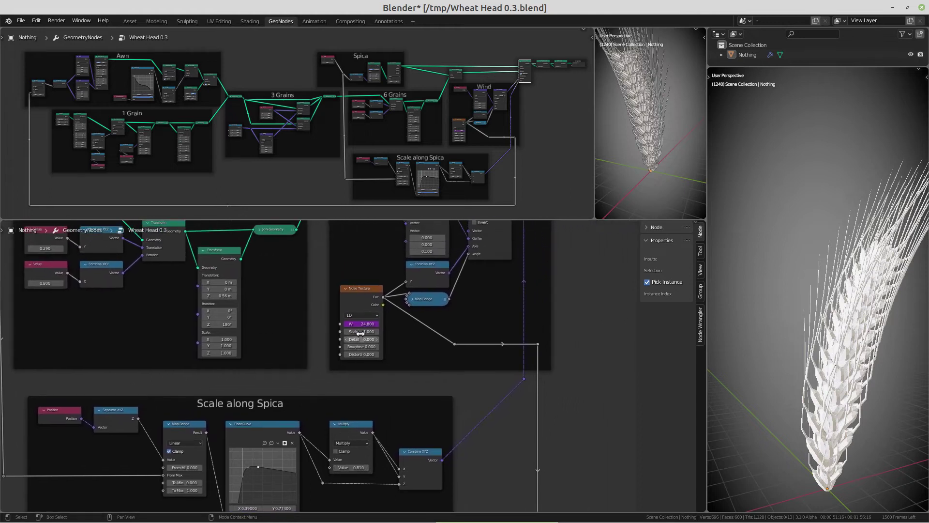
click(358, 299)
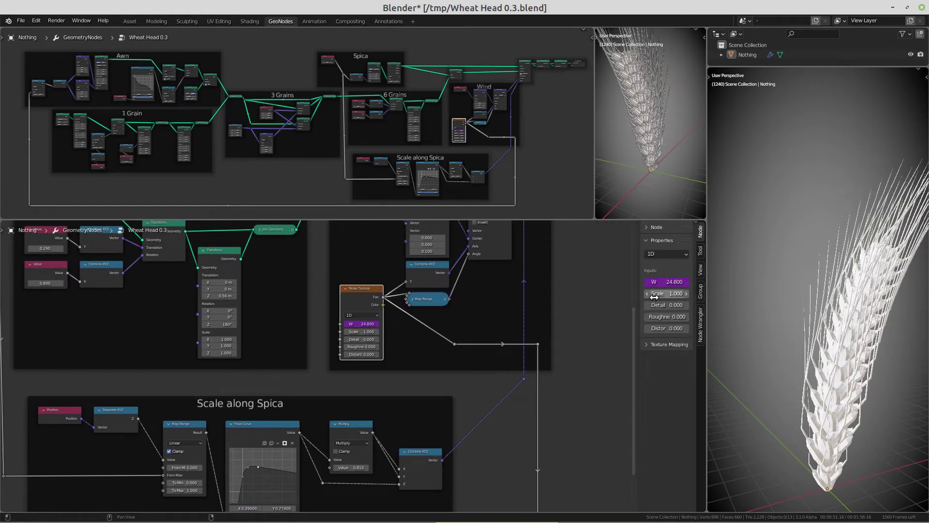
Play the wind animation and preview the Set Material result through a temporary Viewer node.
key(space)
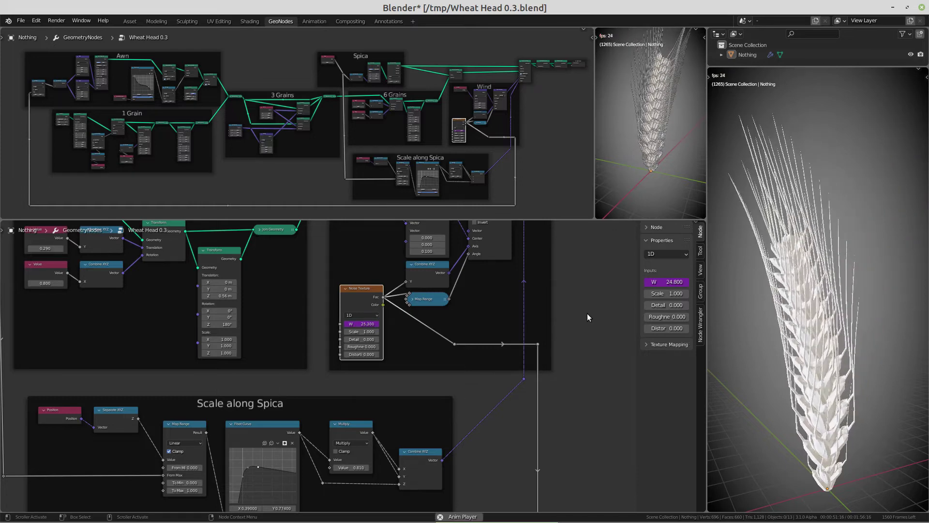
mouse_move(586, 315)
middle_down()
mouse_move(534, 335)
mouse_move(411, 428)
middle_up()
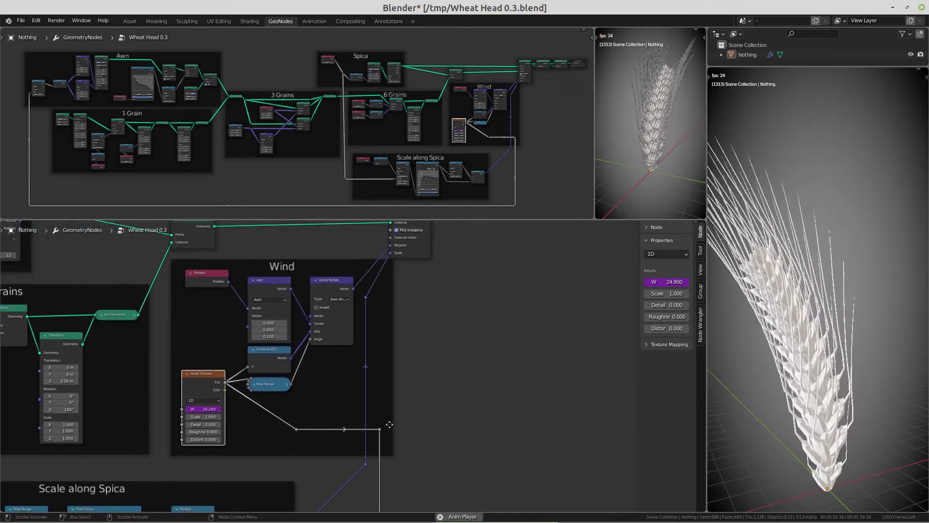
ctrl+shift+click(461, 292)
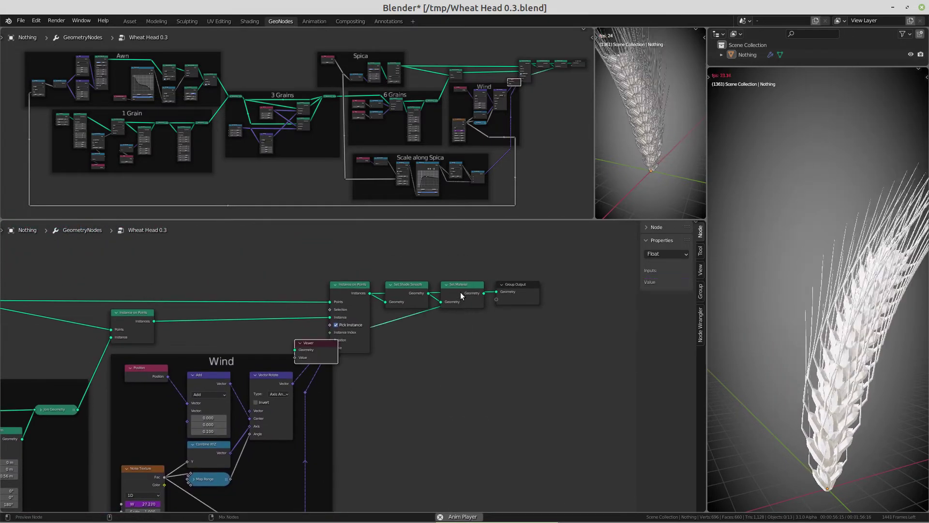
key(Delete)
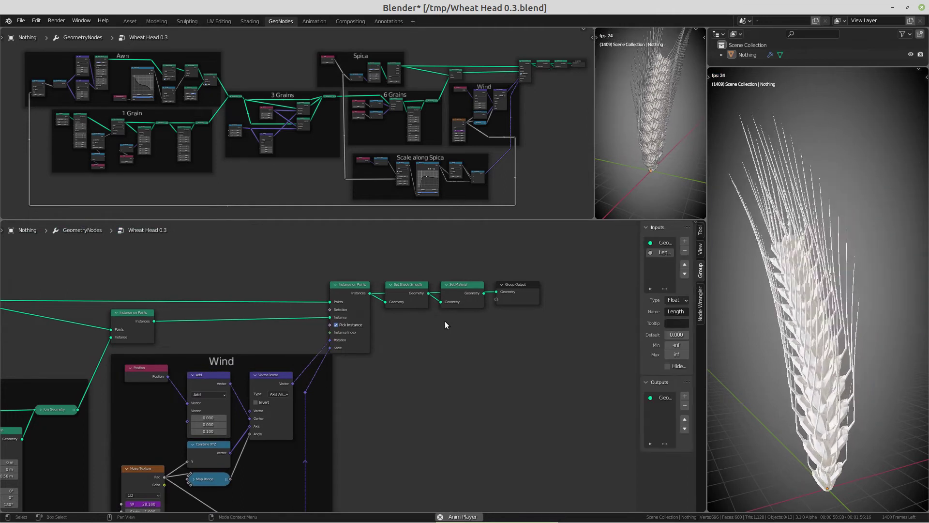
click(460, 295)
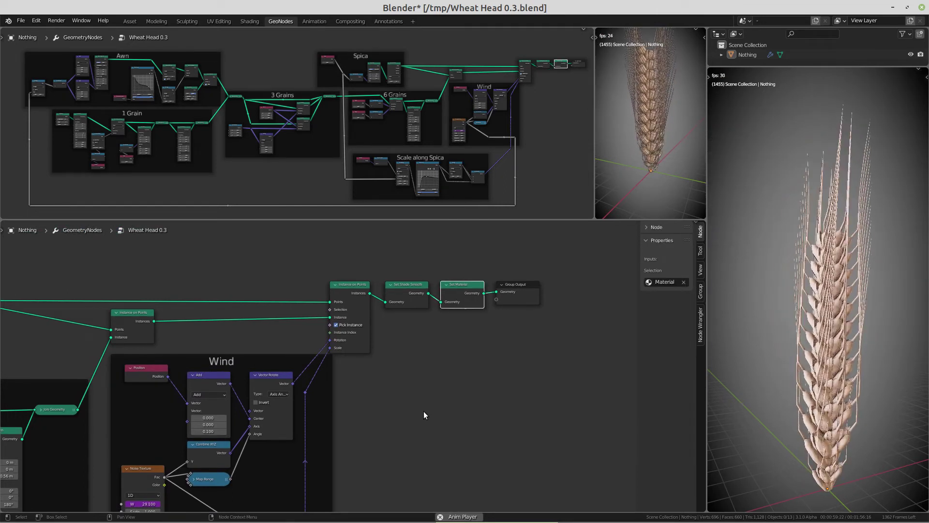
Set the wind Noise Texture Scale to 10.7.
middle_drag(423, 411, 573, 259)
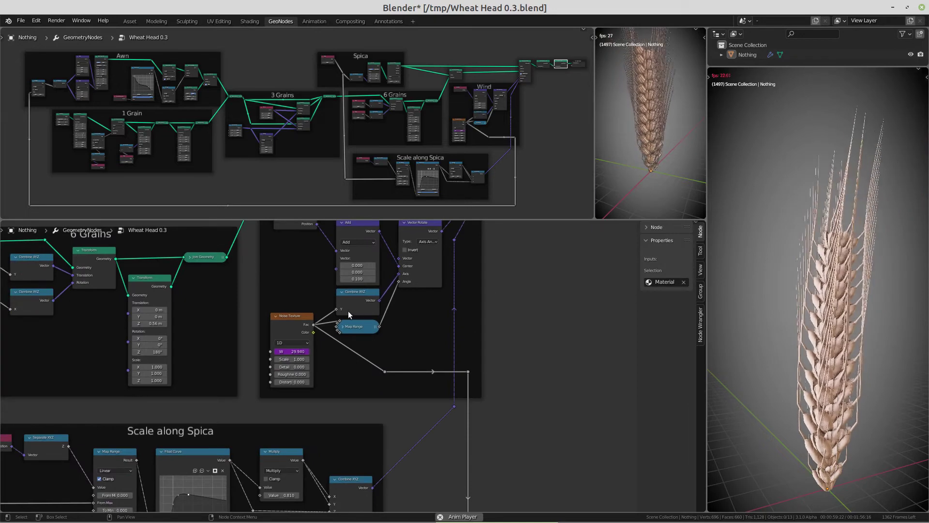
click(285, 320)
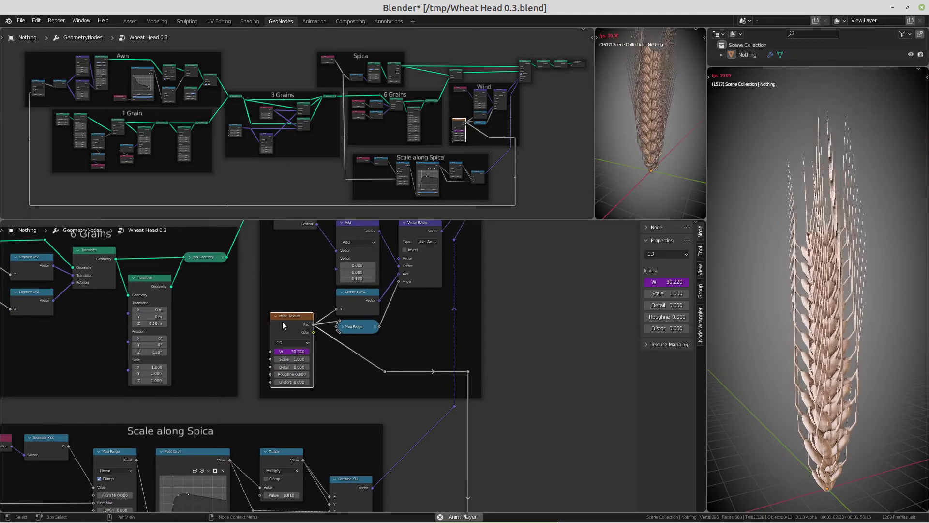
click(667, 294)
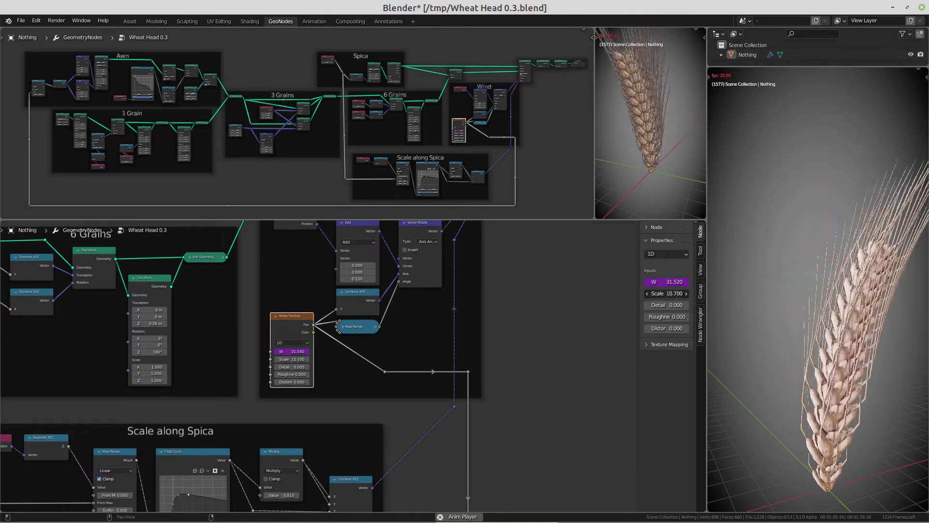
text(10.7)
key(Return)
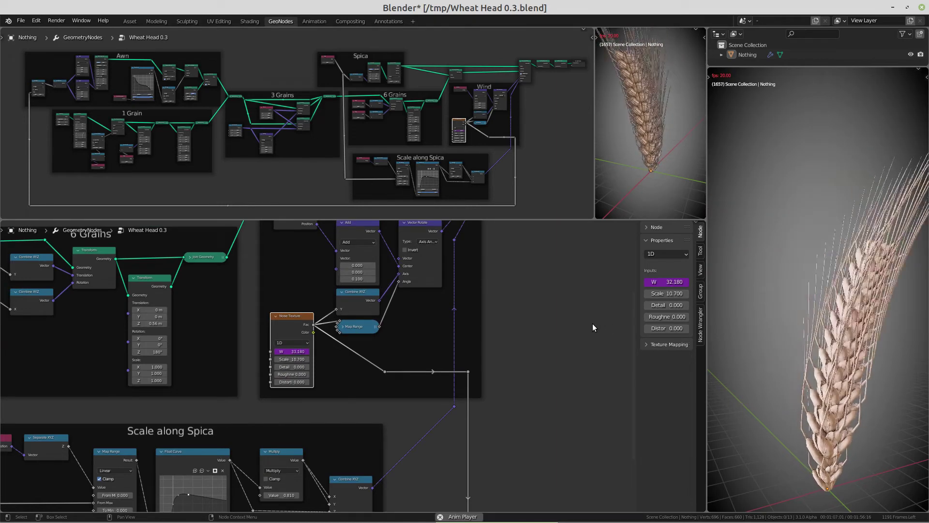
Try noise Scale values 8 and 2, then return it to 1.
click(670, 293)
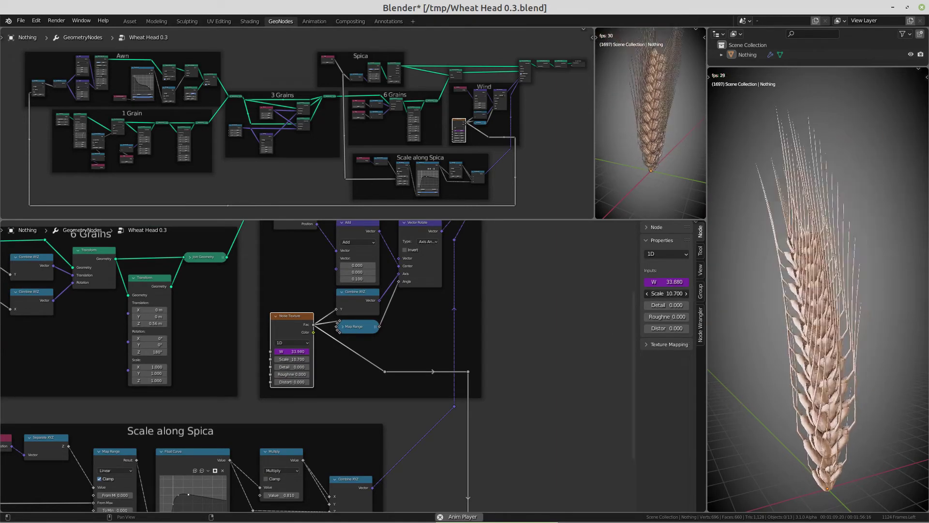
text(8)
key(Return)
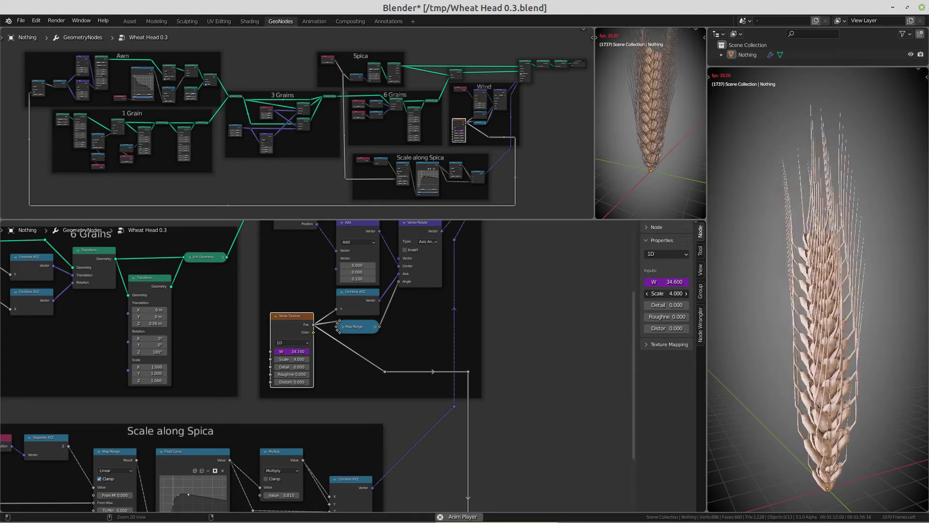
click(671, 294)
text(2)
key(Return)
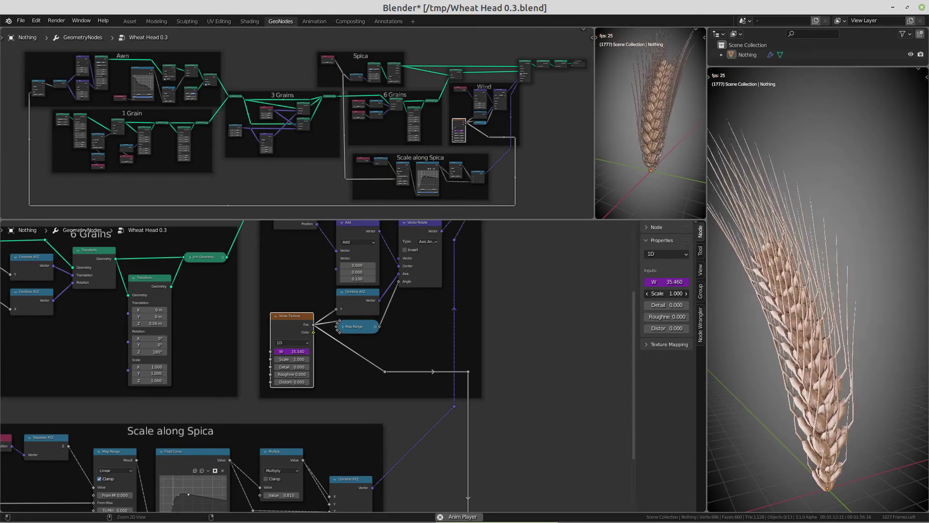
click(671, 293)
text(1)
key(Return)
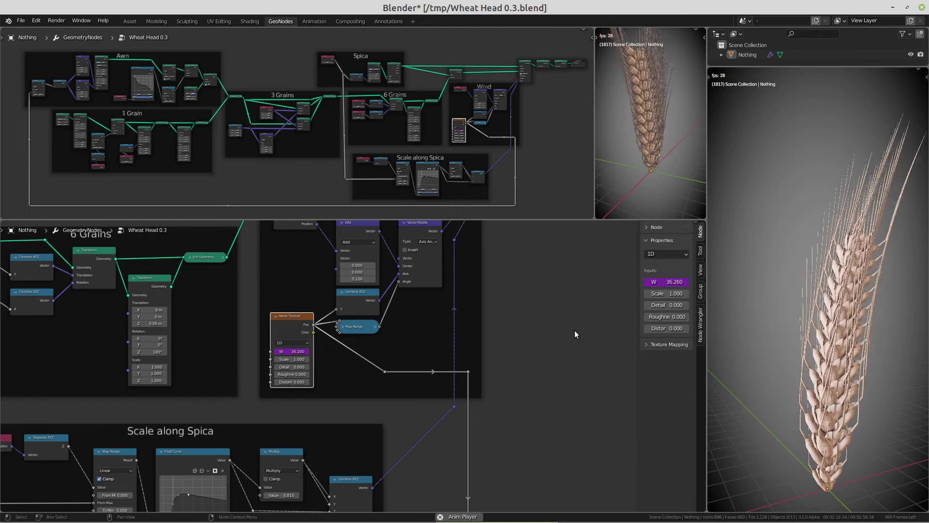
Set the wind Map Range To Min to -0.5 and To Max to 0.5, then orbit to watch the sway.
click(368, 325)
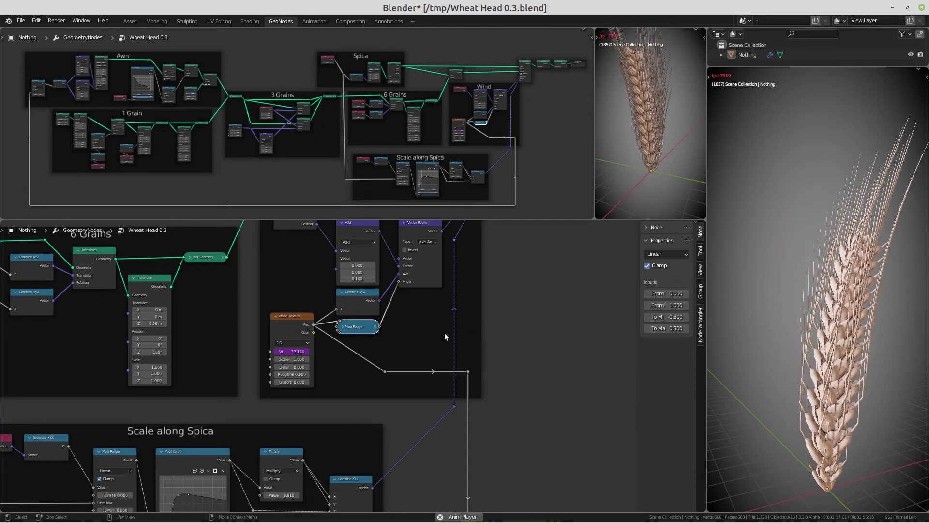
click(645, 316)
click(646, 316)
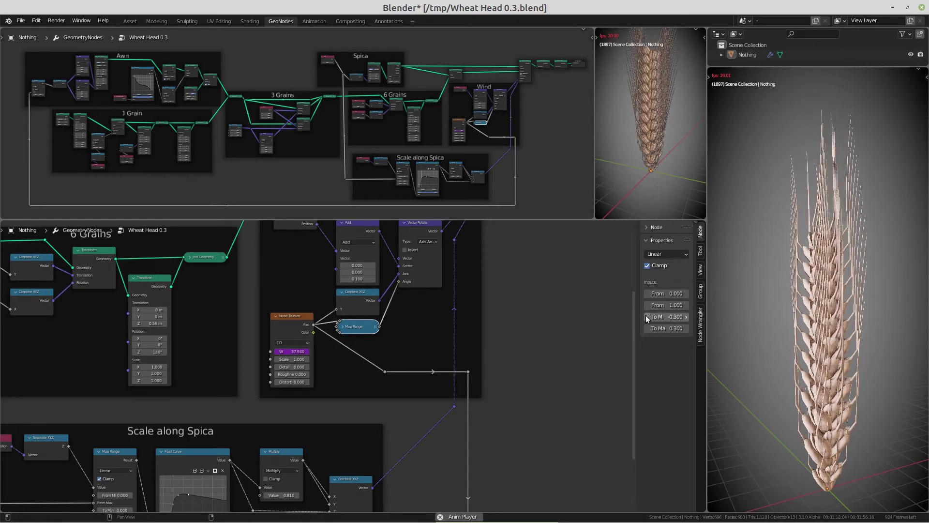
click(686, 329)
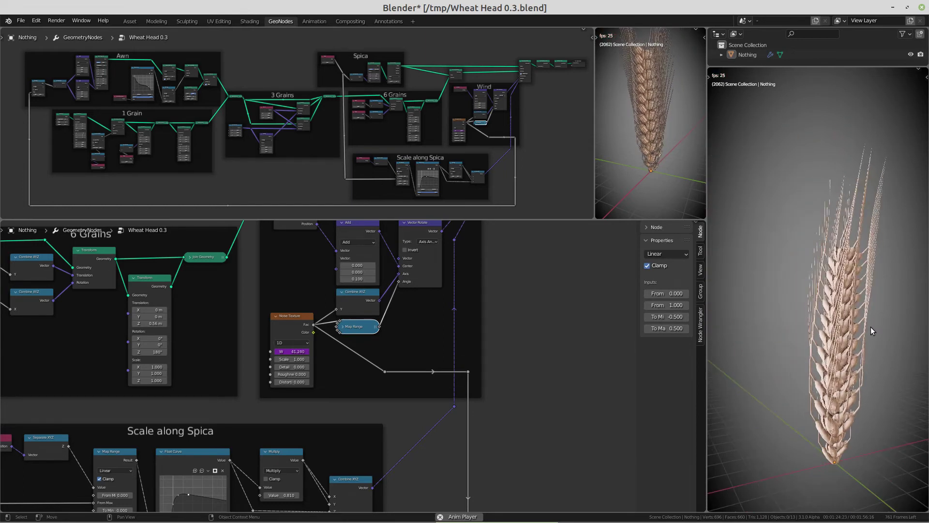
mouse_move(869, 328)
middle_down()
mouse_move(819, 289)
mouse_move(807, 313)
middle_up()
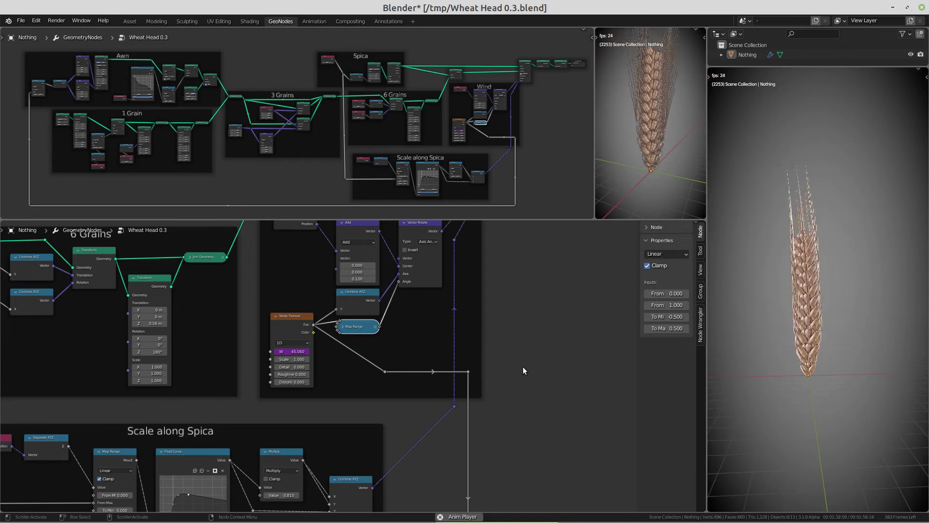
Zoom and pan the node editor out to show the entire Wheat Head 0.3 node tree.
scroll(525, 366, down, 3)
mouse_move(548, 334)
middle_down()
mouse_move(571, 366)
mouse_move(585, 310)
middle_up()
mouse_move(616, 355)
middle_down()
mouse_move(614, 366)
mouse_move(274, 342)
mouse_move(463, 365)
middle_up()
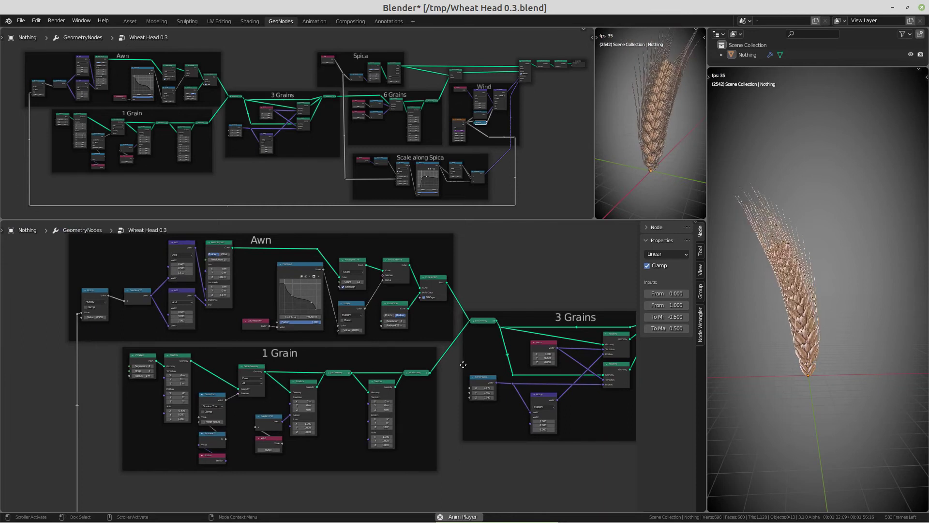
scroll(421, 358, down, 3)
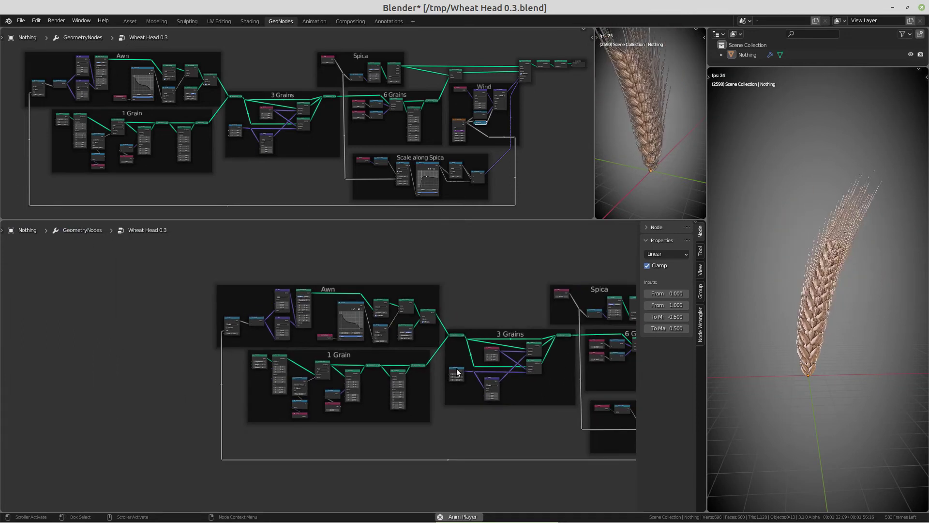
scroll(458, 372, down, 2)
middle_drag(465, 371, 308, 345)
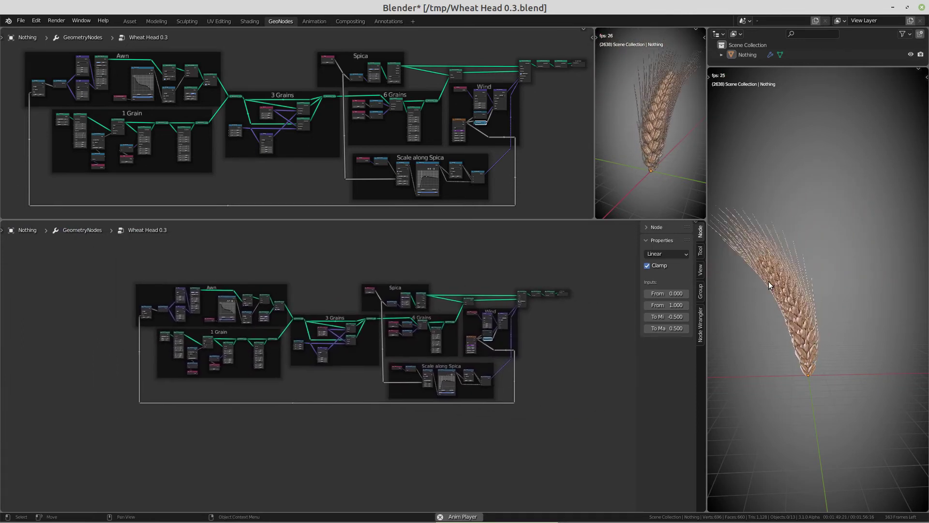
key(ctrl+alt+space)
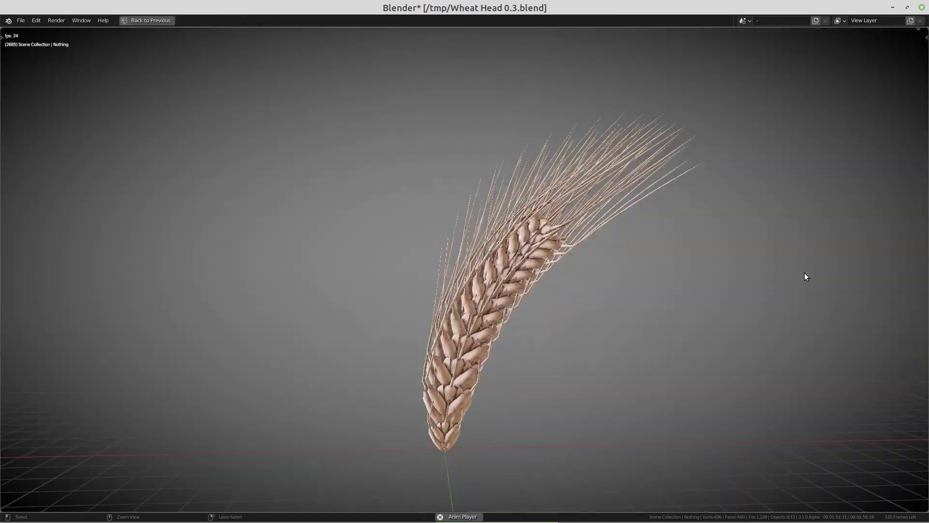